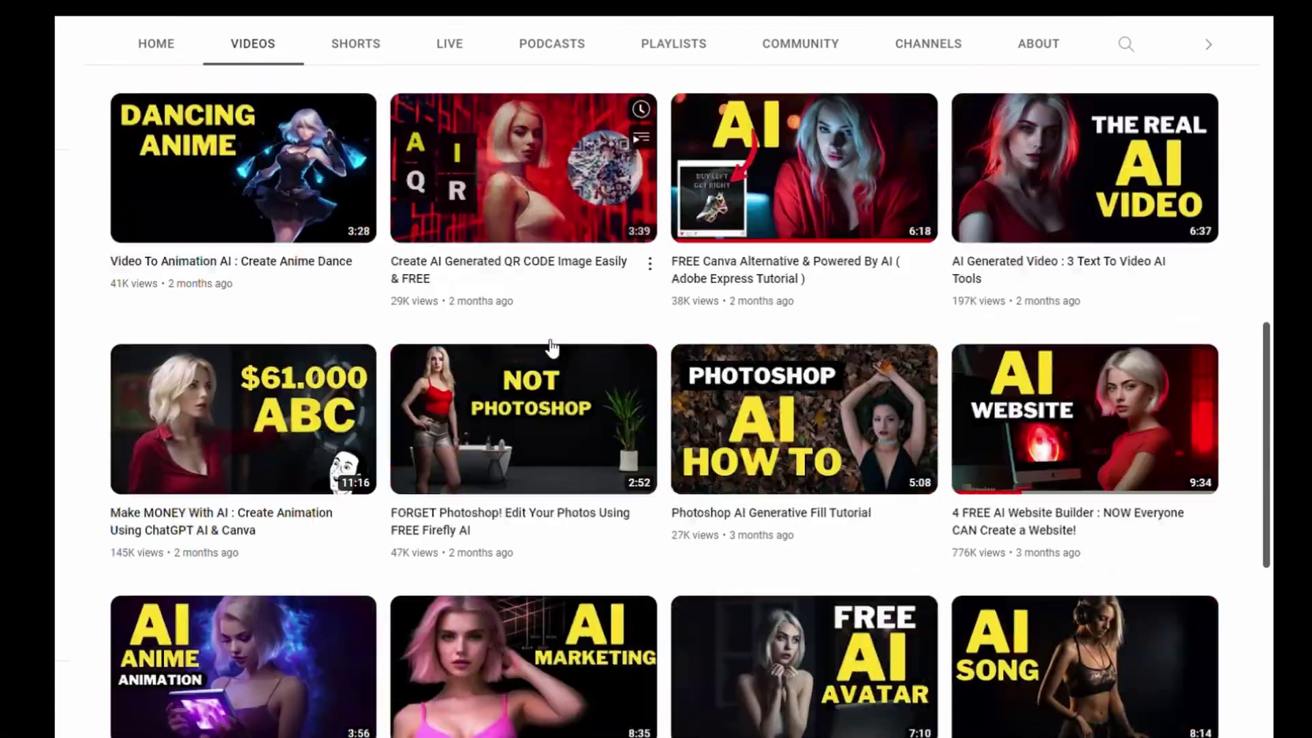
pyautogui.scroll(-9, 552, 347)
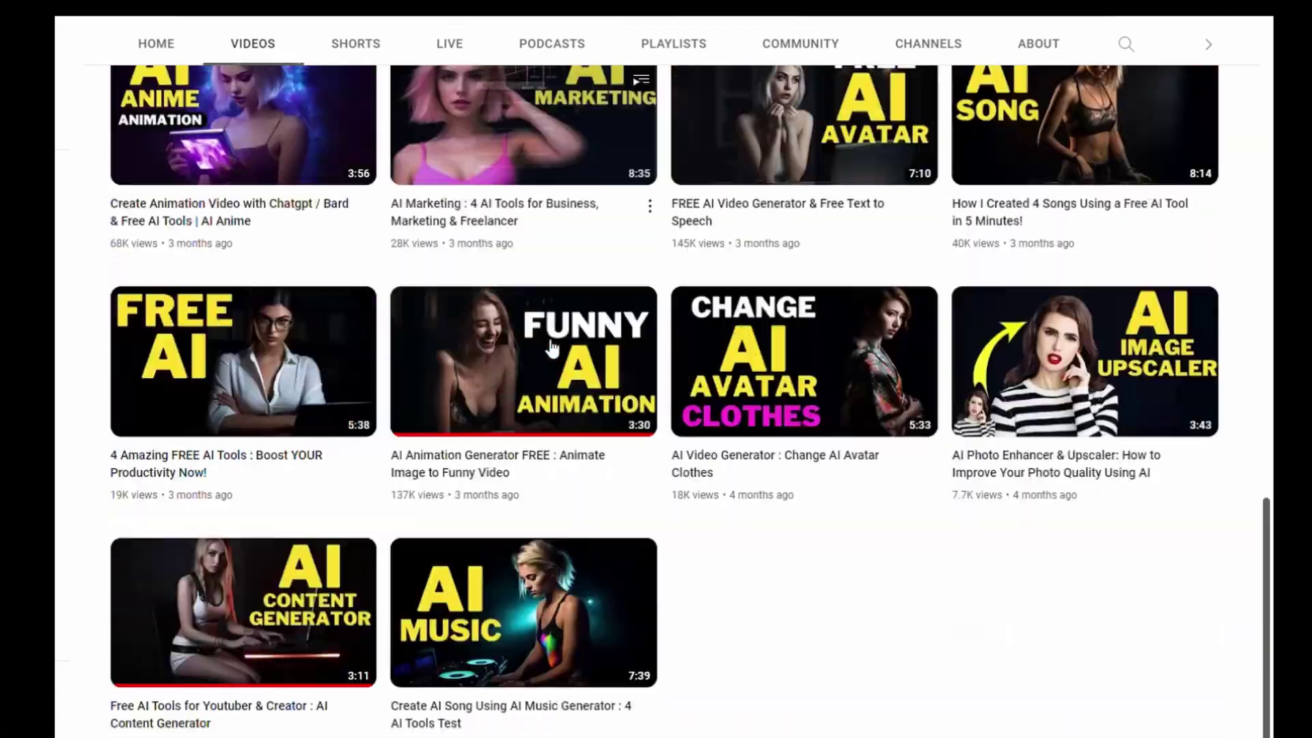
pyautogui.scroll(-12, 97, 655)
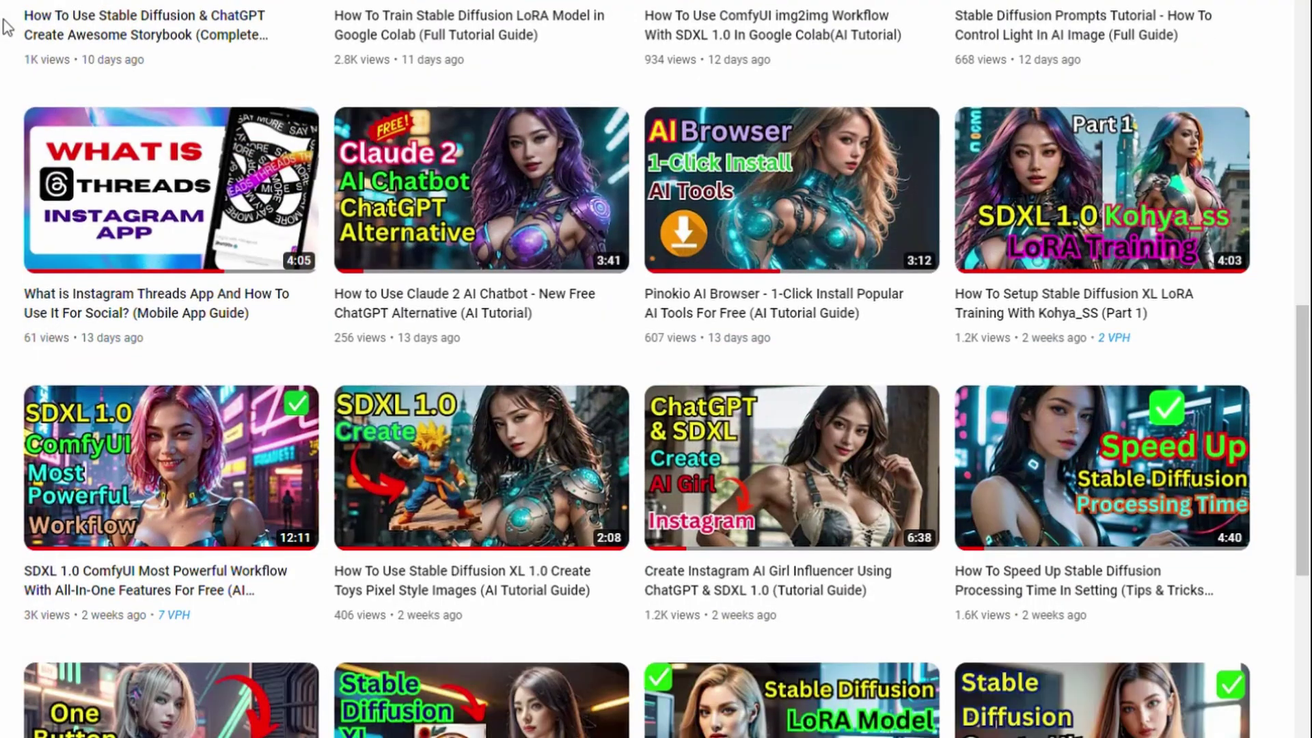
pyautogui.scroll(-5, 6, 27)
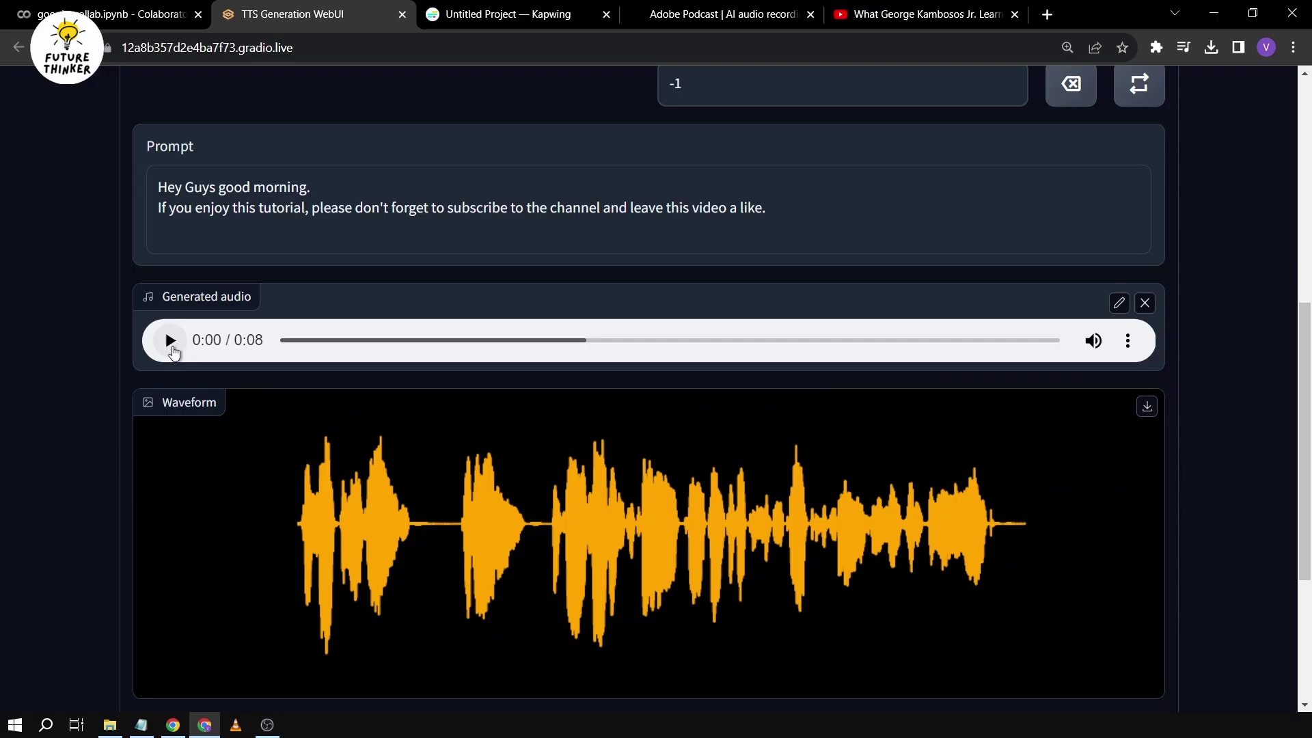
# Play the generated audio for the greeting prompt and look over its waveform and generation options
pyautogui.click(170, 342)
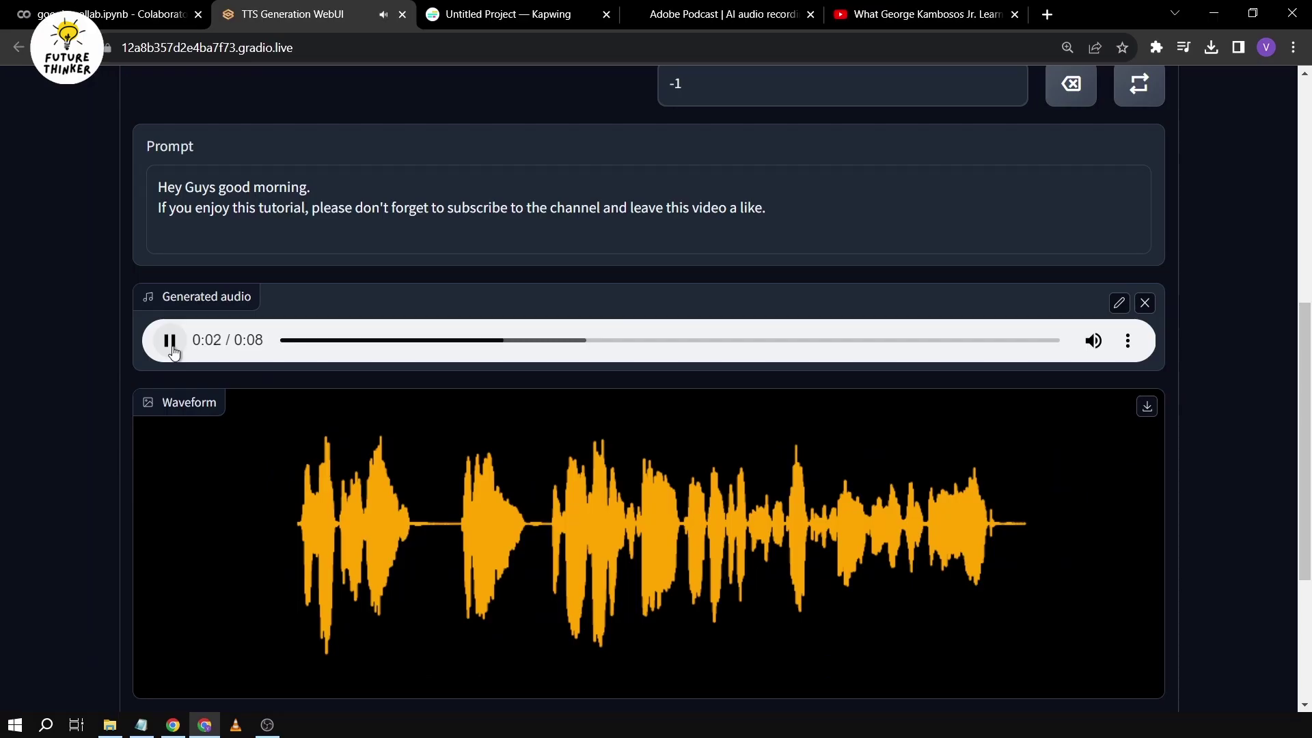
pyautogui.scroll(-3, 86, 478)
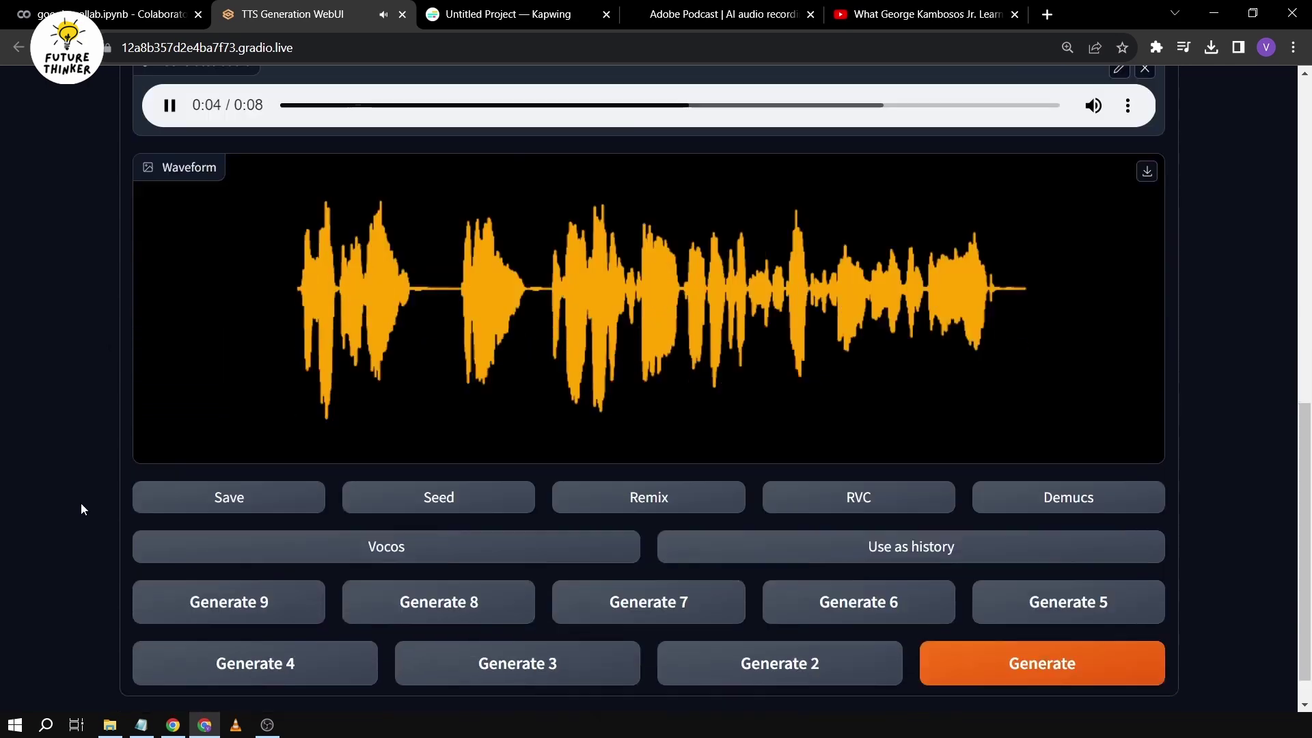
pyautogui.scroll(-1, 80, 509)
pyautogui.scroll(2, 81, 508)
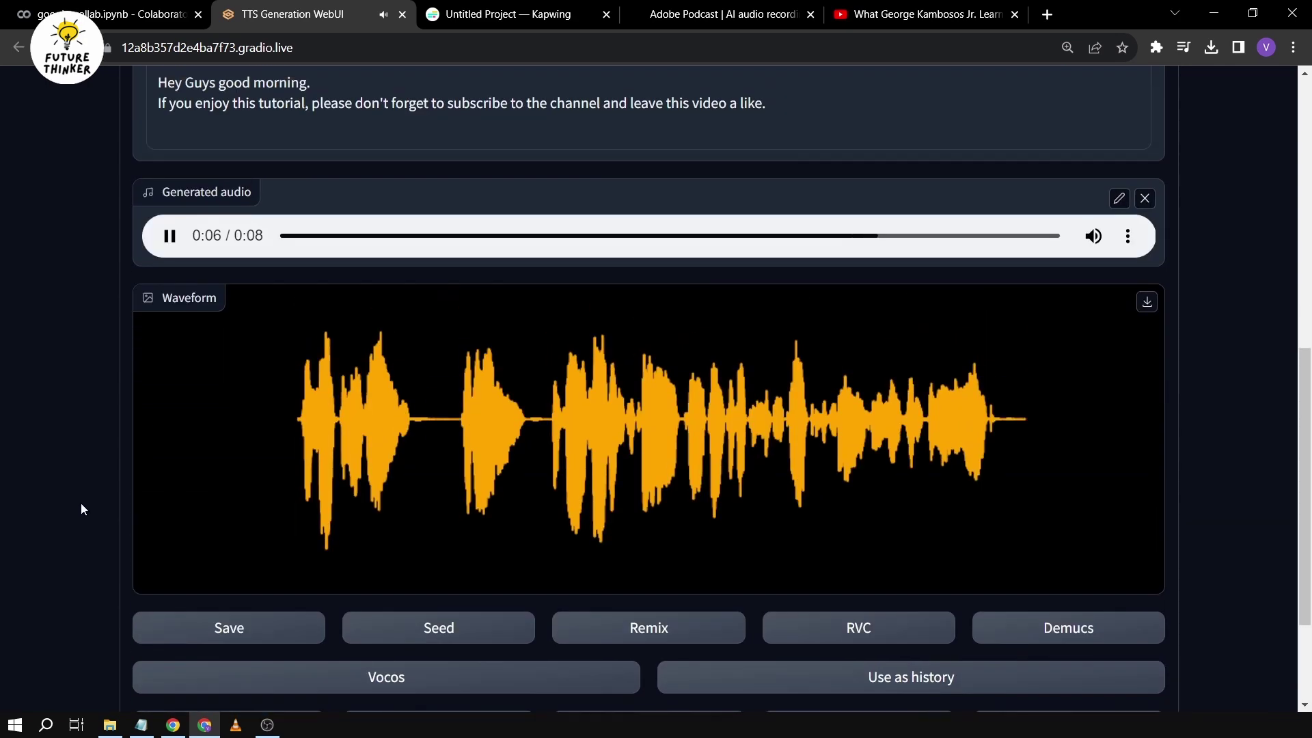
pyautogui.scroll(2, 81, 508)
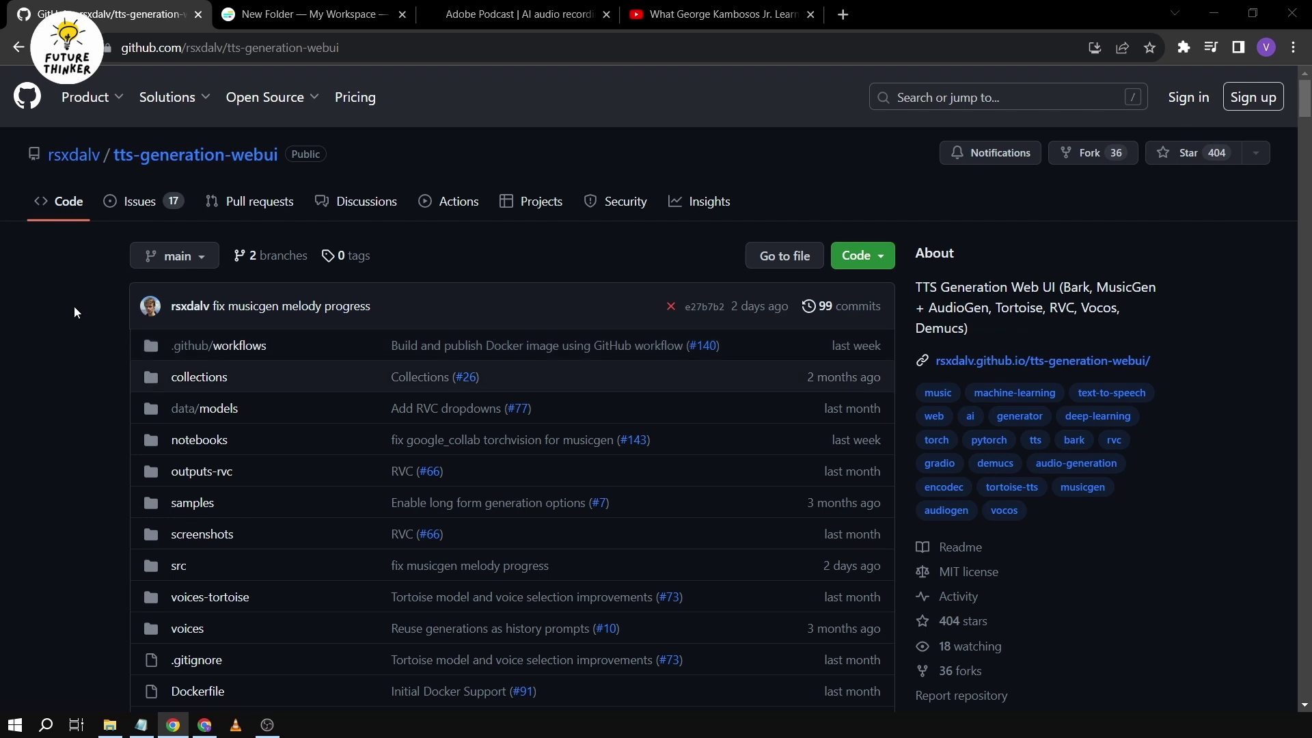
# Open the Google Colab demo notebook linked in the tts-generation-webui repository's README
pyautogui.scroll(-10, 75, 312)
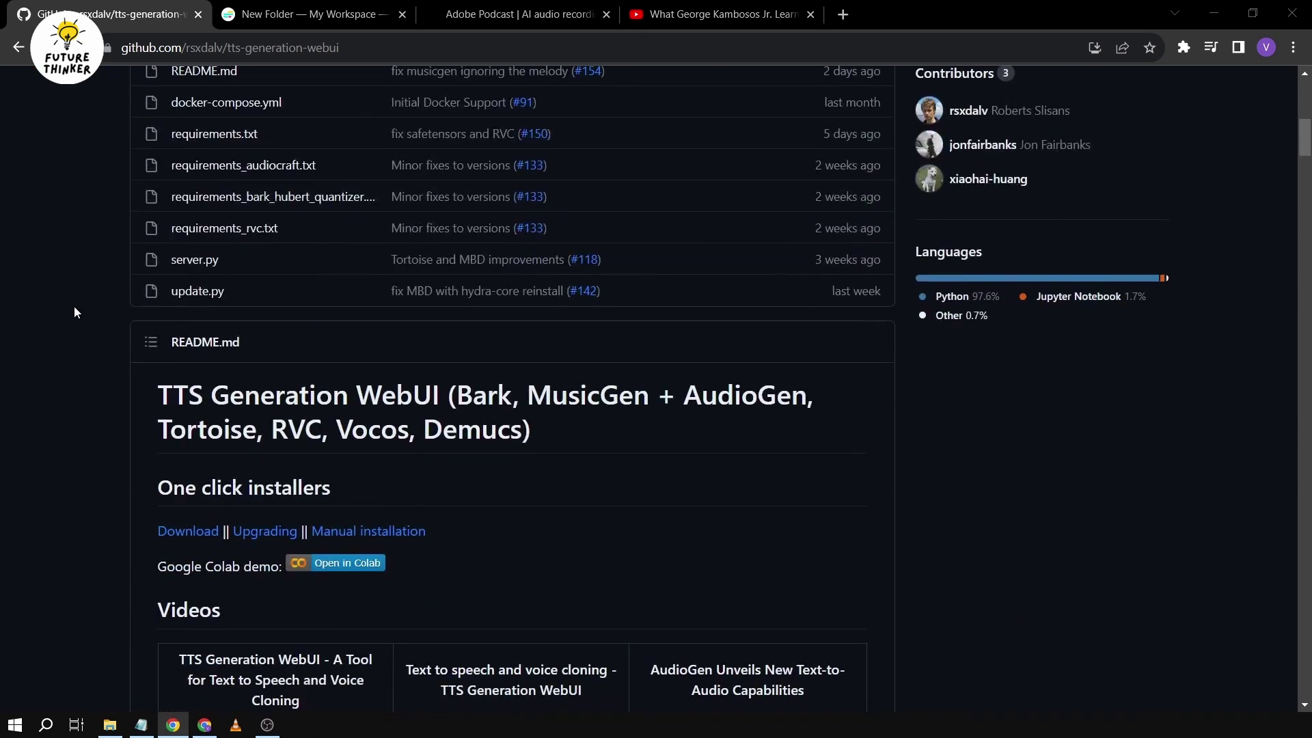
pyautogui.scroll(-4, 75, 312)
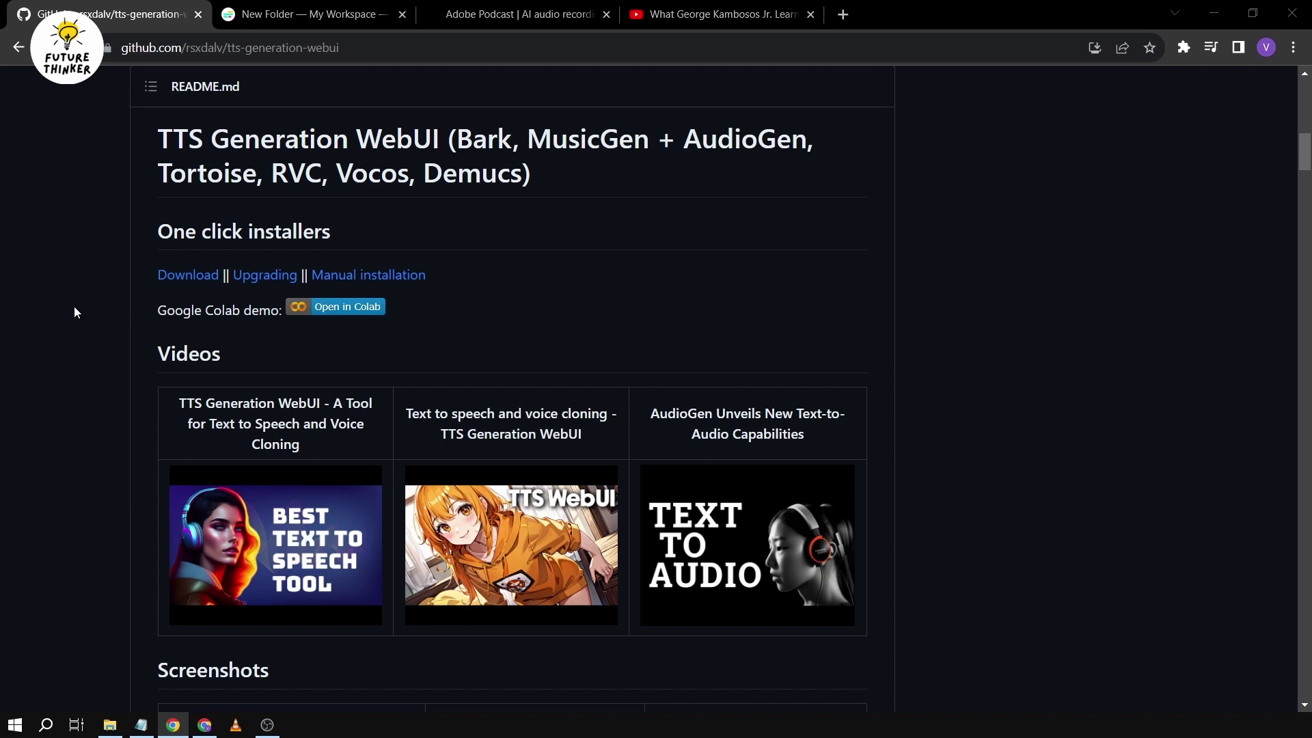
pyautogui.click(327, 318)
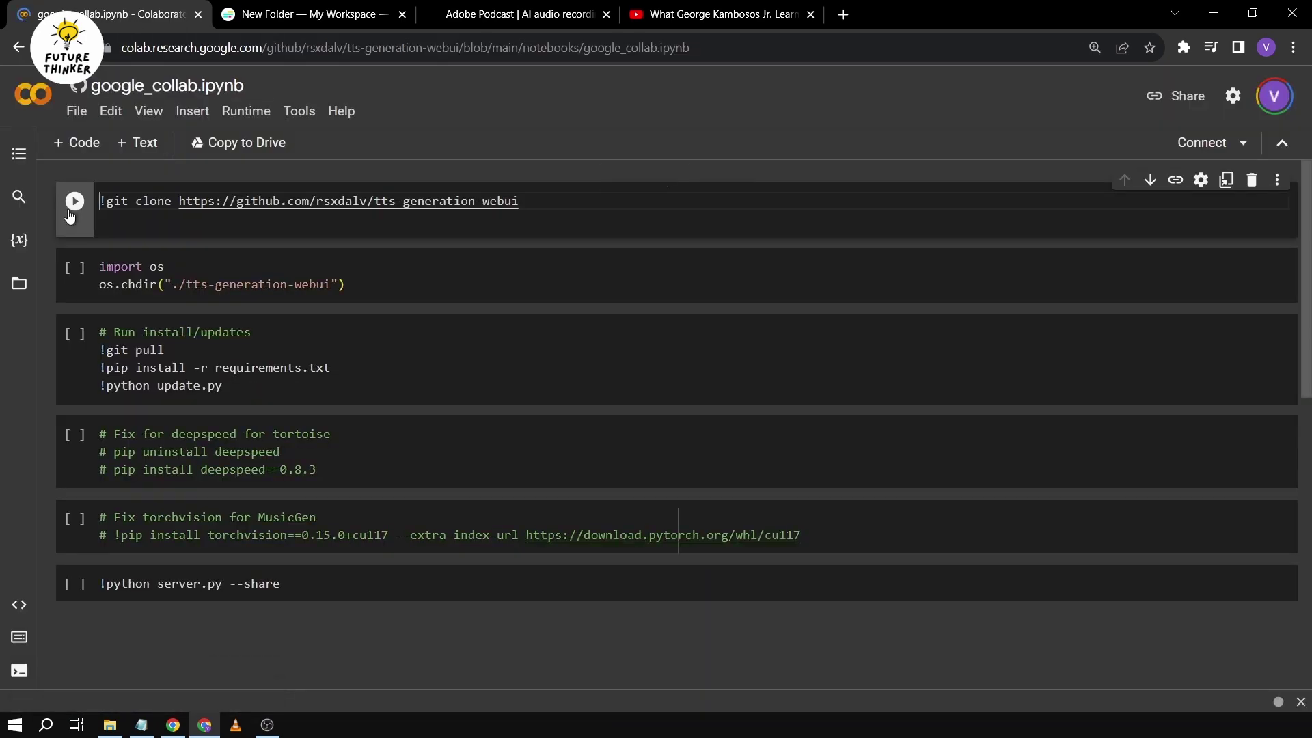
# Run the notebook's git clone, os.chdir and install/updates cells, accepting the warning about the notebook's author
pyautogui.click(75, 204)
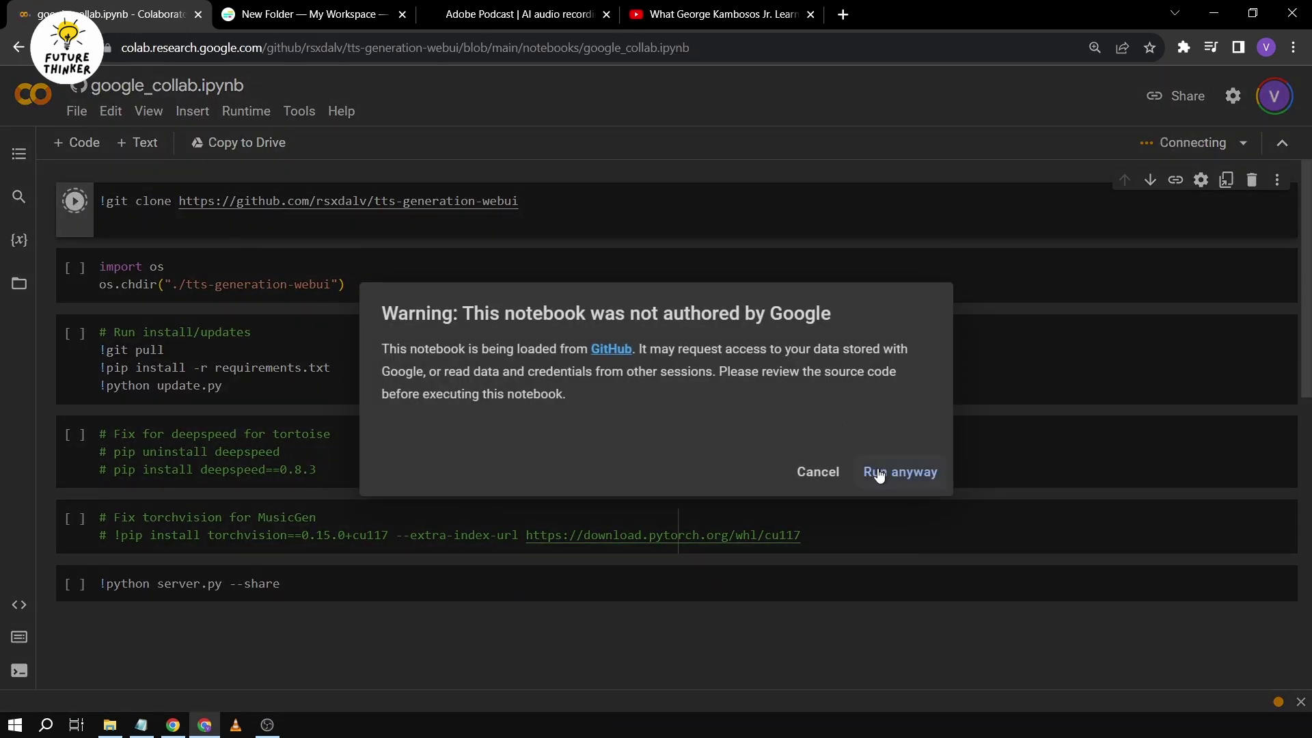
pyautogui.click(878, 470)
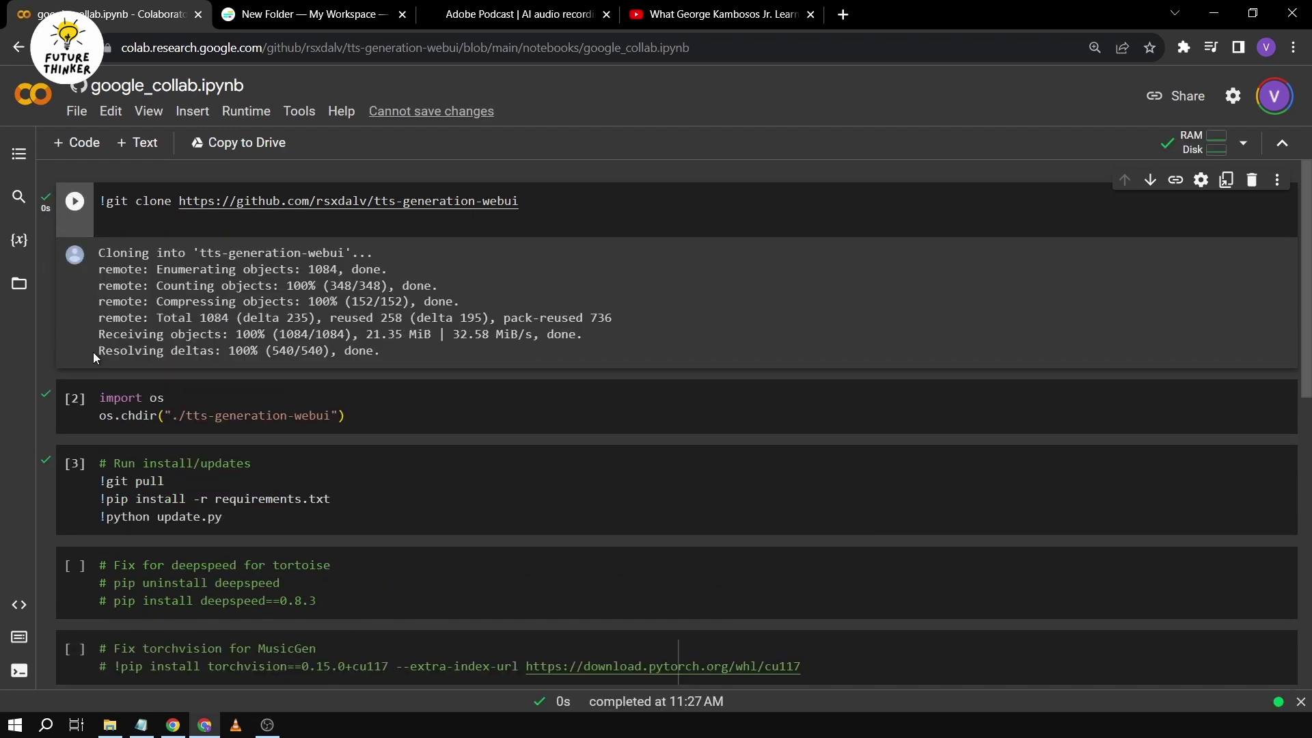
pyautogui.click(76, 399)
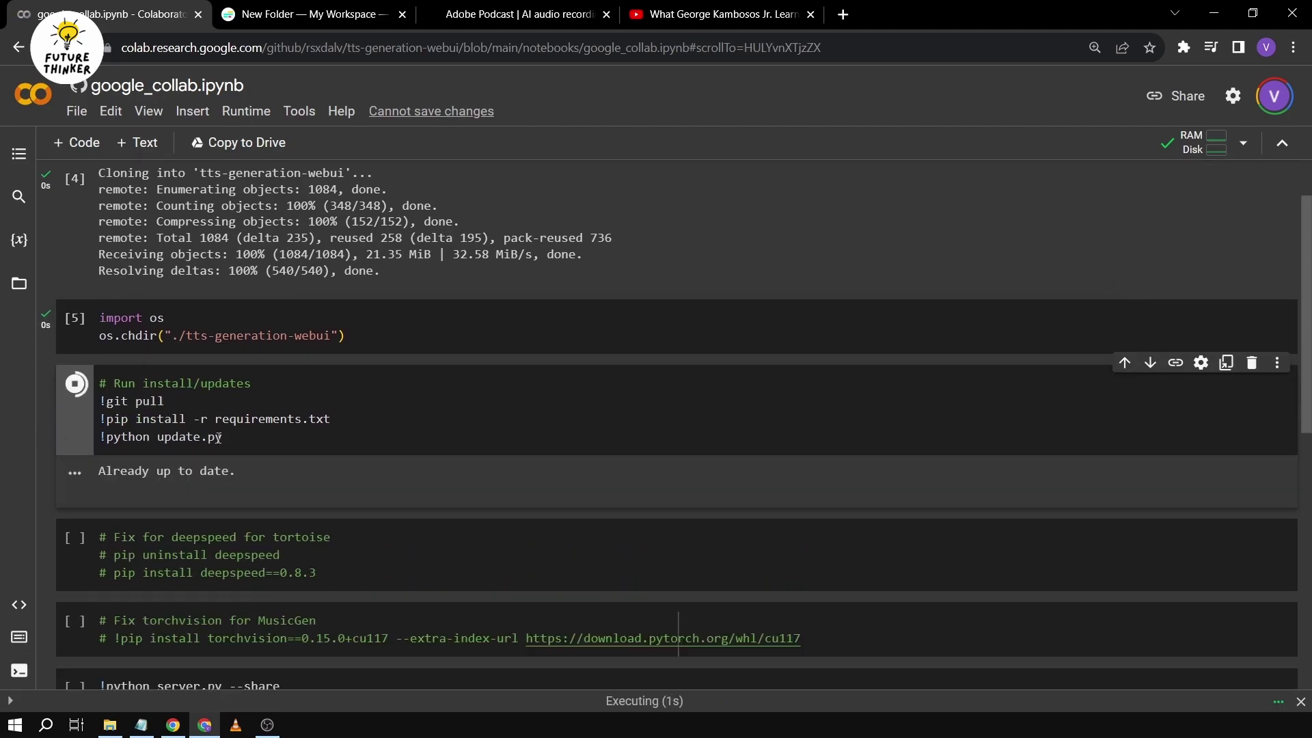
pyautogui.scroll(-3, 489, 305)
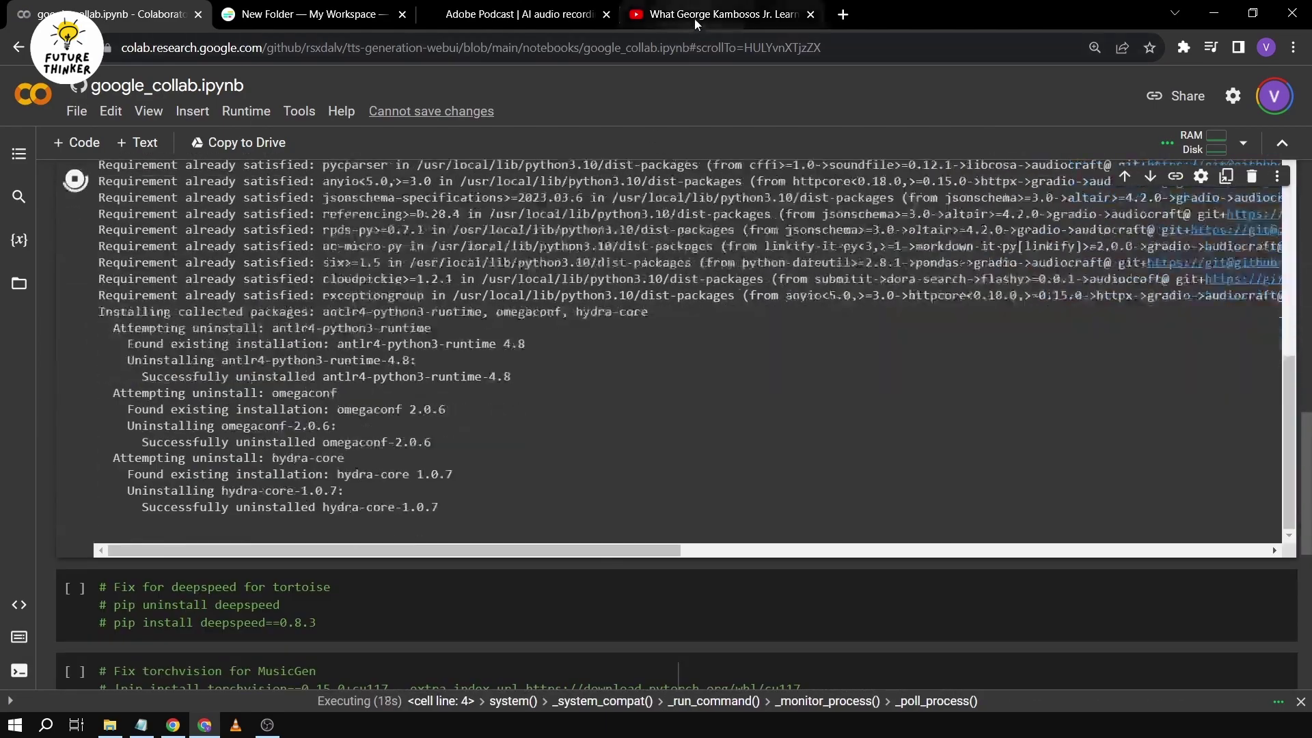
# Switch to the YouTube video "What George Kambosos Jr. Learned from Training with Manny Pacquiao" and copy its URL
pyautogui.click(694, 18)
pyautogui.click(702, 41)
pyautogui.click(22, 375)
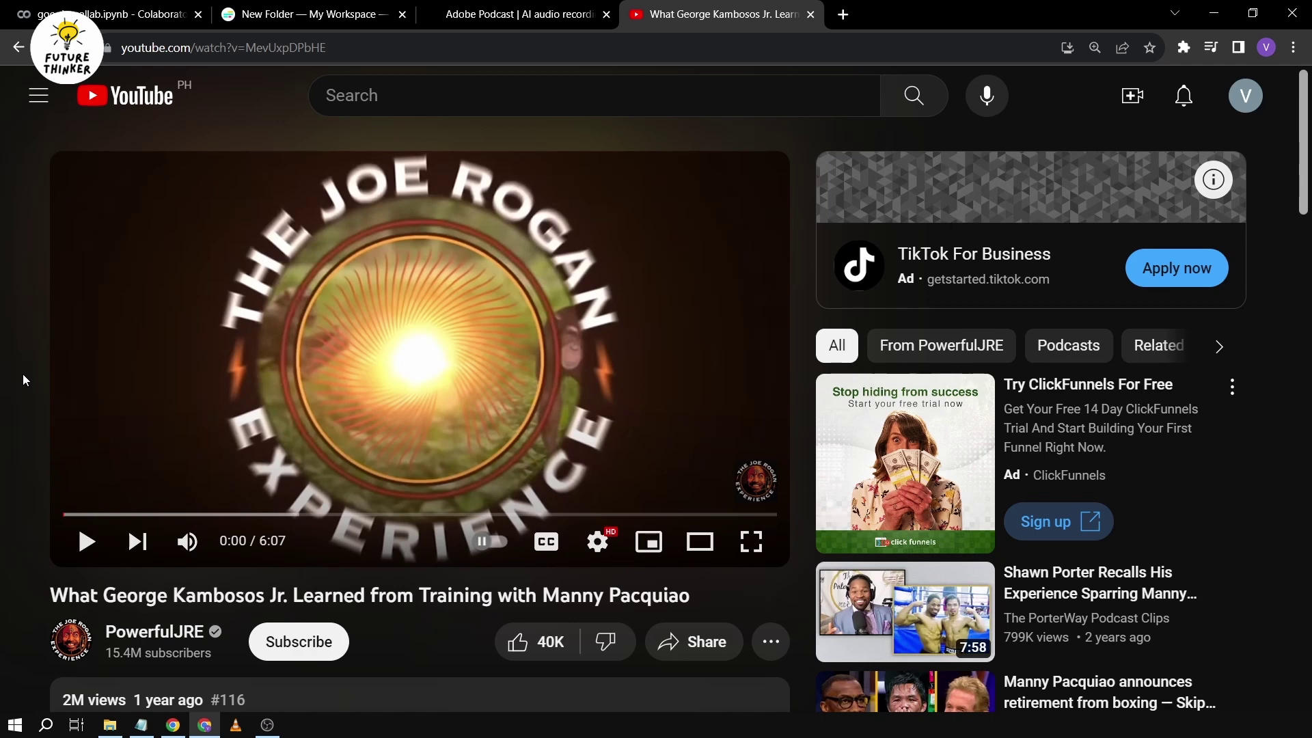
pyautogui.click(384, 42)
pyautogui.hotkey('ctrl', 'c')
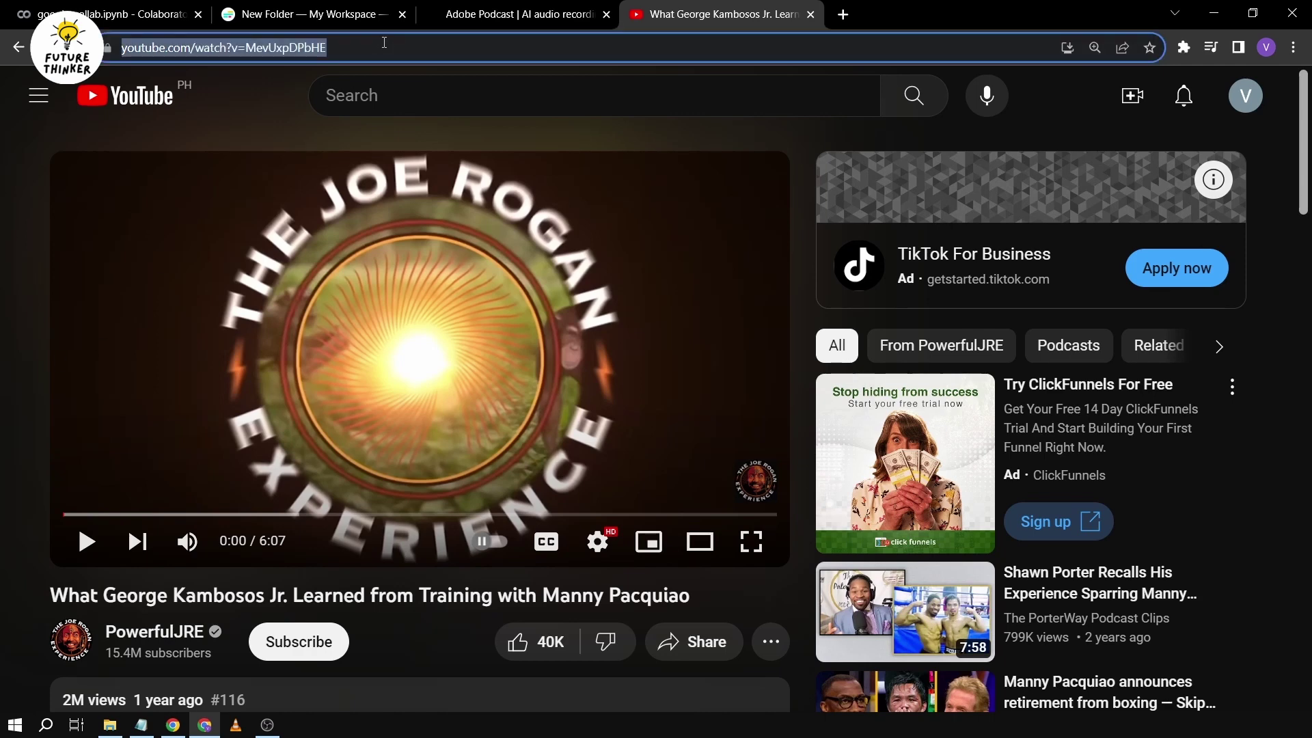
# Switch to Kapwing, create a new project and import the video from the copied YouTube URL
pyautogui.click(306, 16)
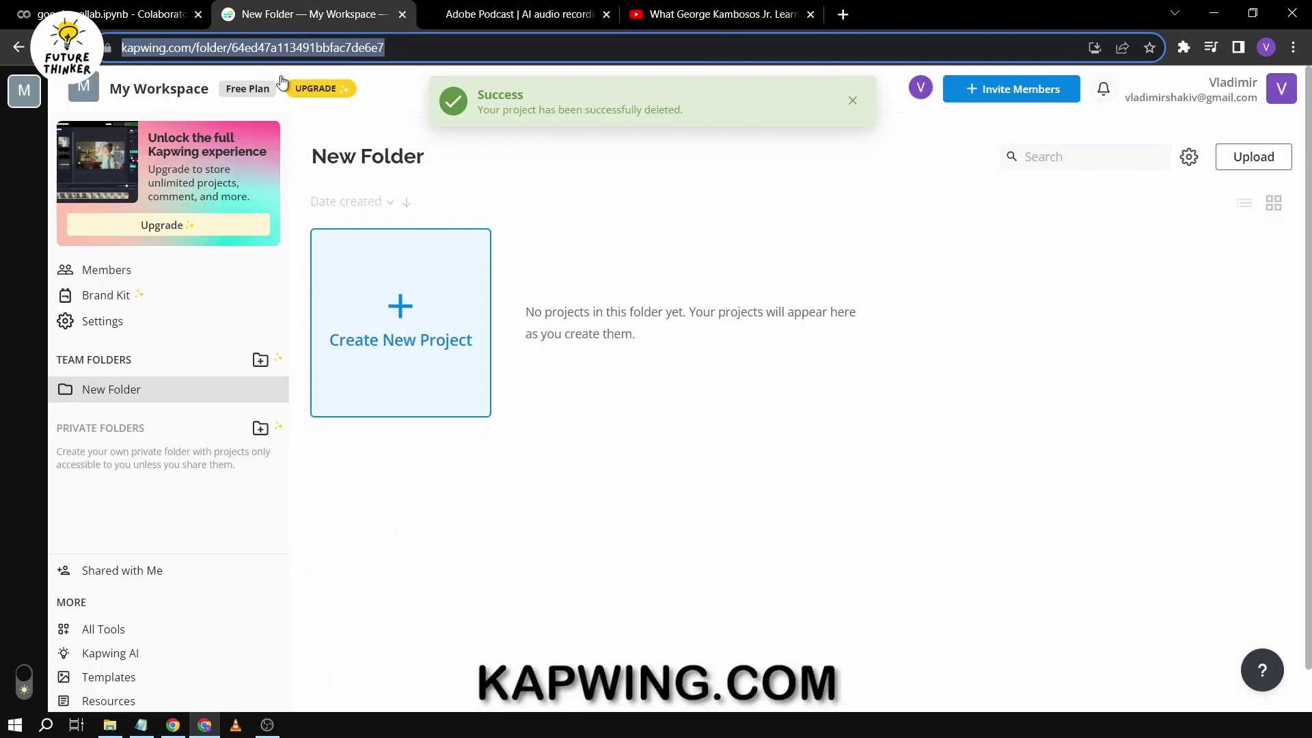
pyautogui.click(404, 348)
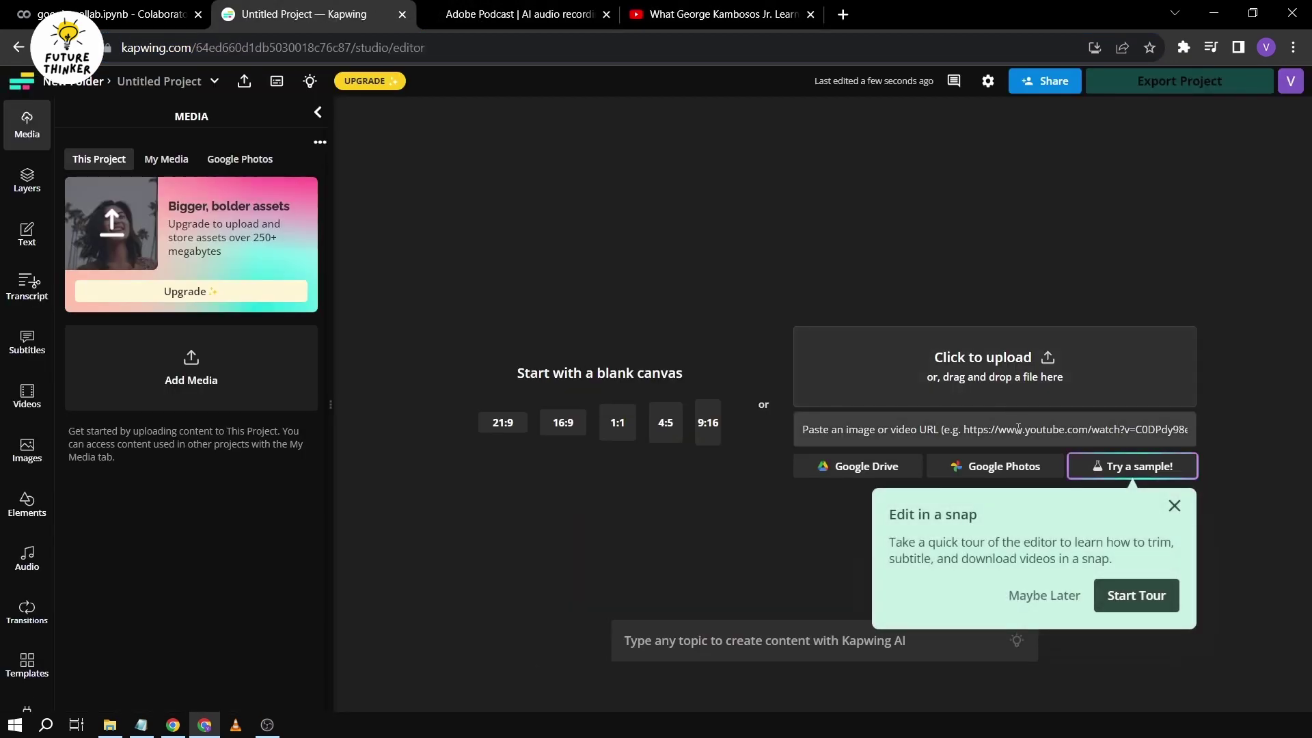
pyautogui.click(1018, 429)
pyautogui.hotkey('ctrl', 'v')
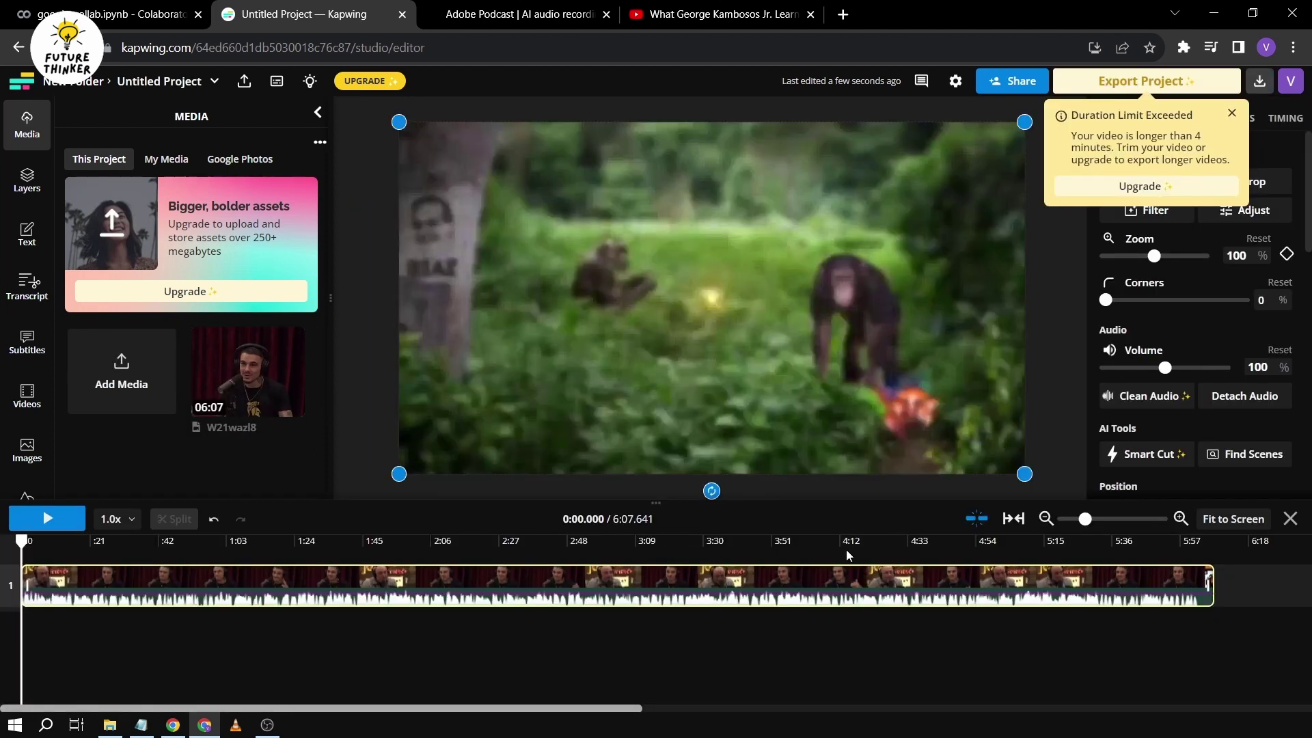
# Detach the audio from the imported video onto its own track
pyautogui.click(847, 555)
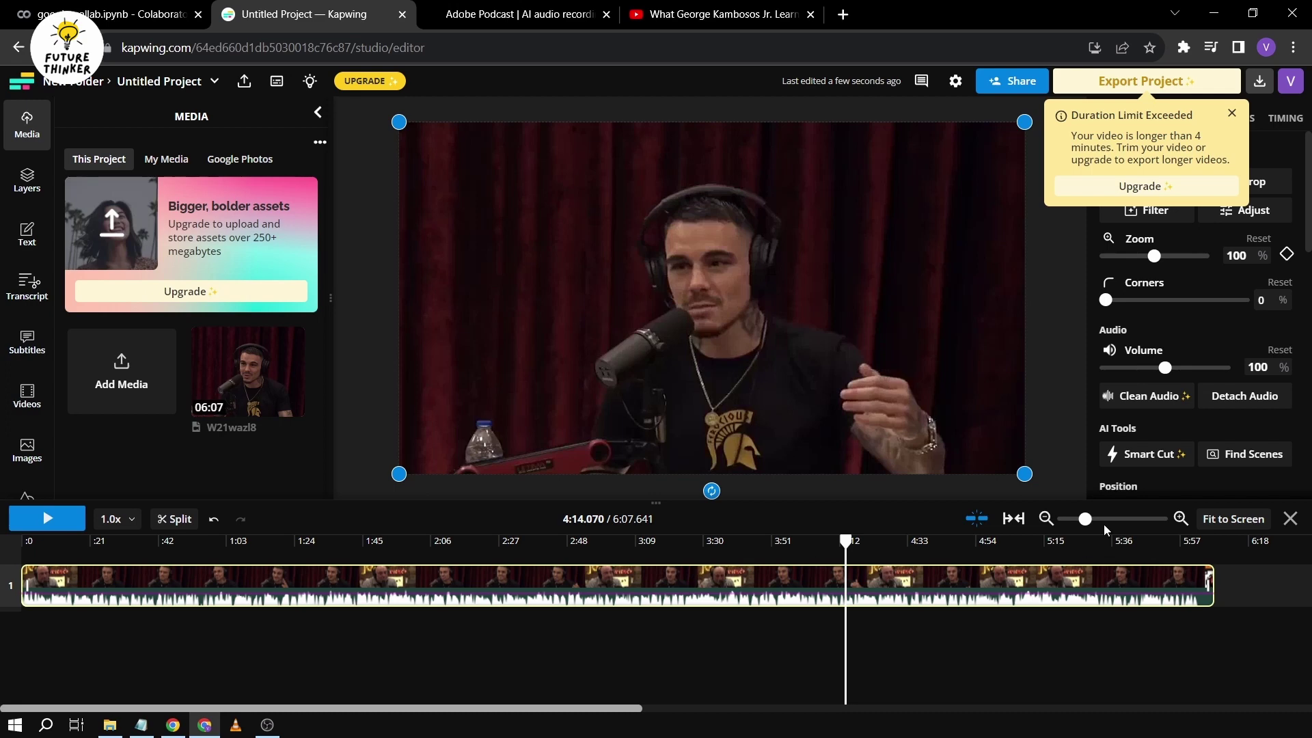
pyautogui.click(875, 555)
pyautogui.click(1244, 396)
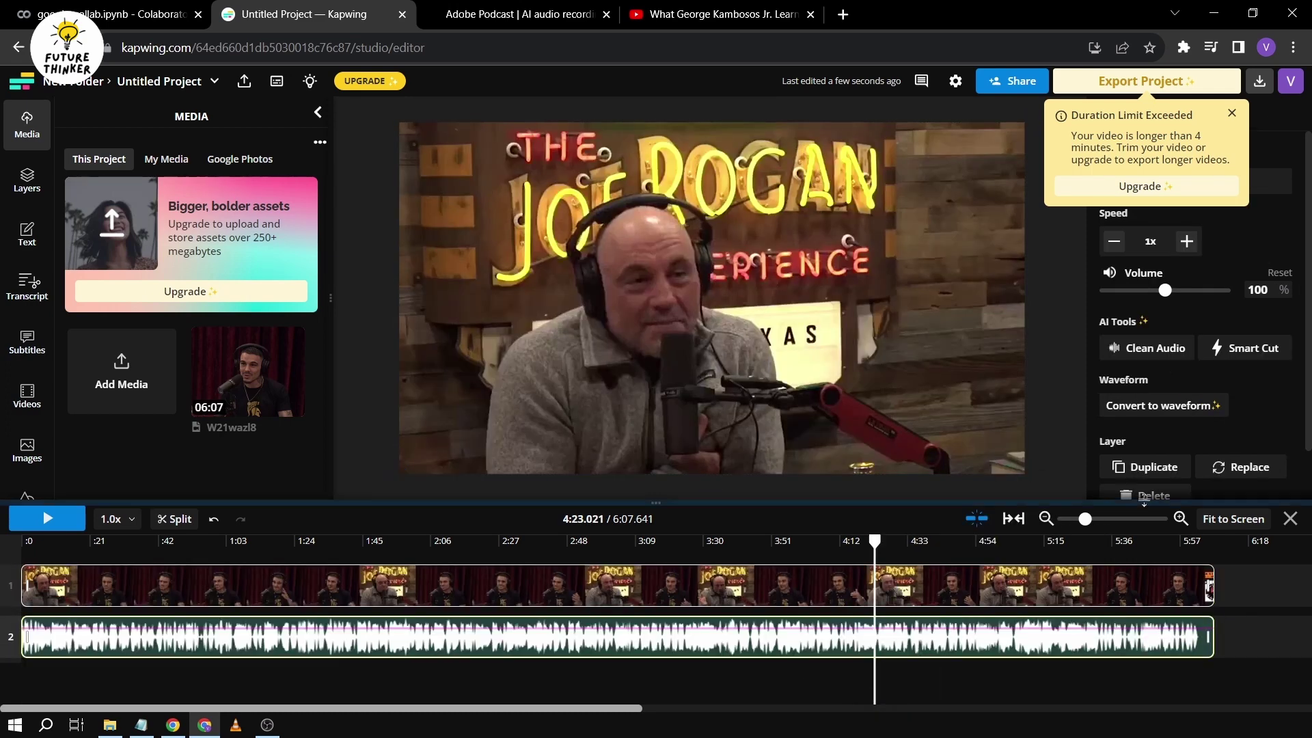
# Split the detached audio at about 4:16.9 and 4:31.8, around the host's speech
pyautogui.scroll(2, 820, 552)
pyautogui.moveTo(820, 551); pyautogui.dragTo(740, 552)
pyautogui.moveTo(1118, 518); pyautogui.dragTo(1142, 520)
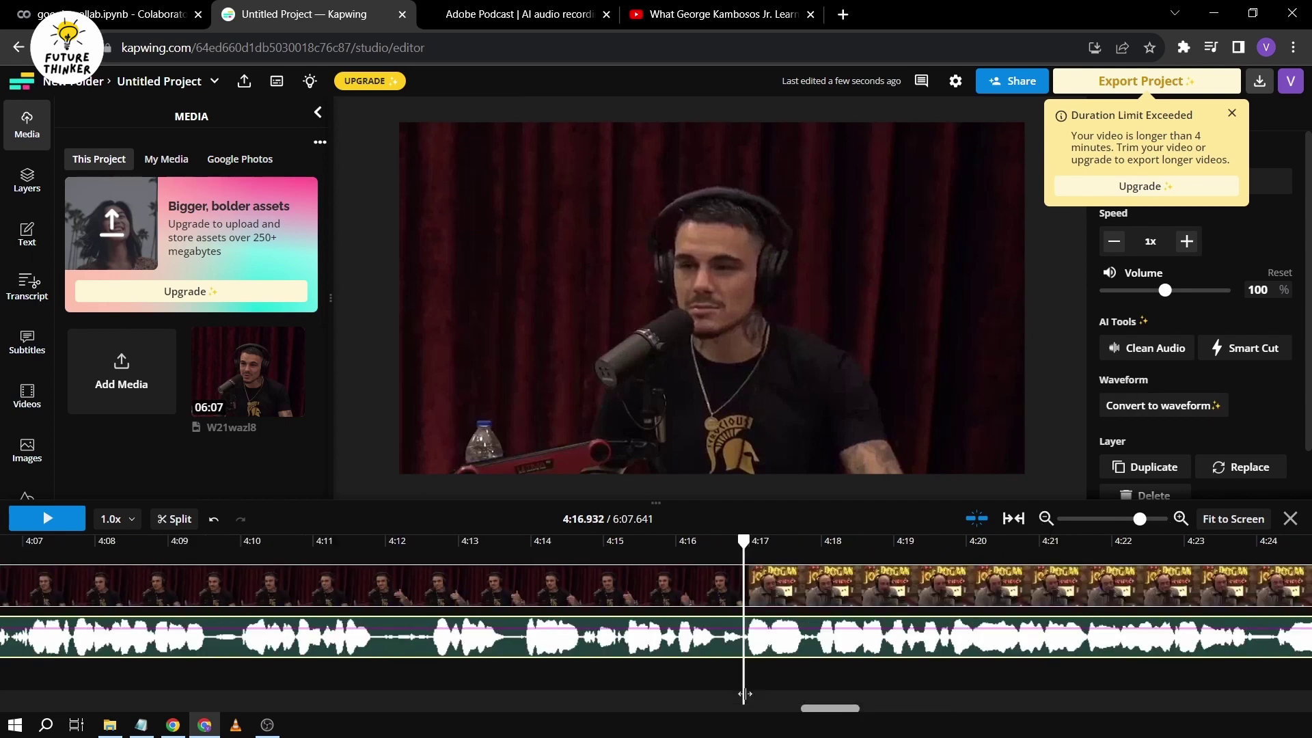
pyautogui.press('space')
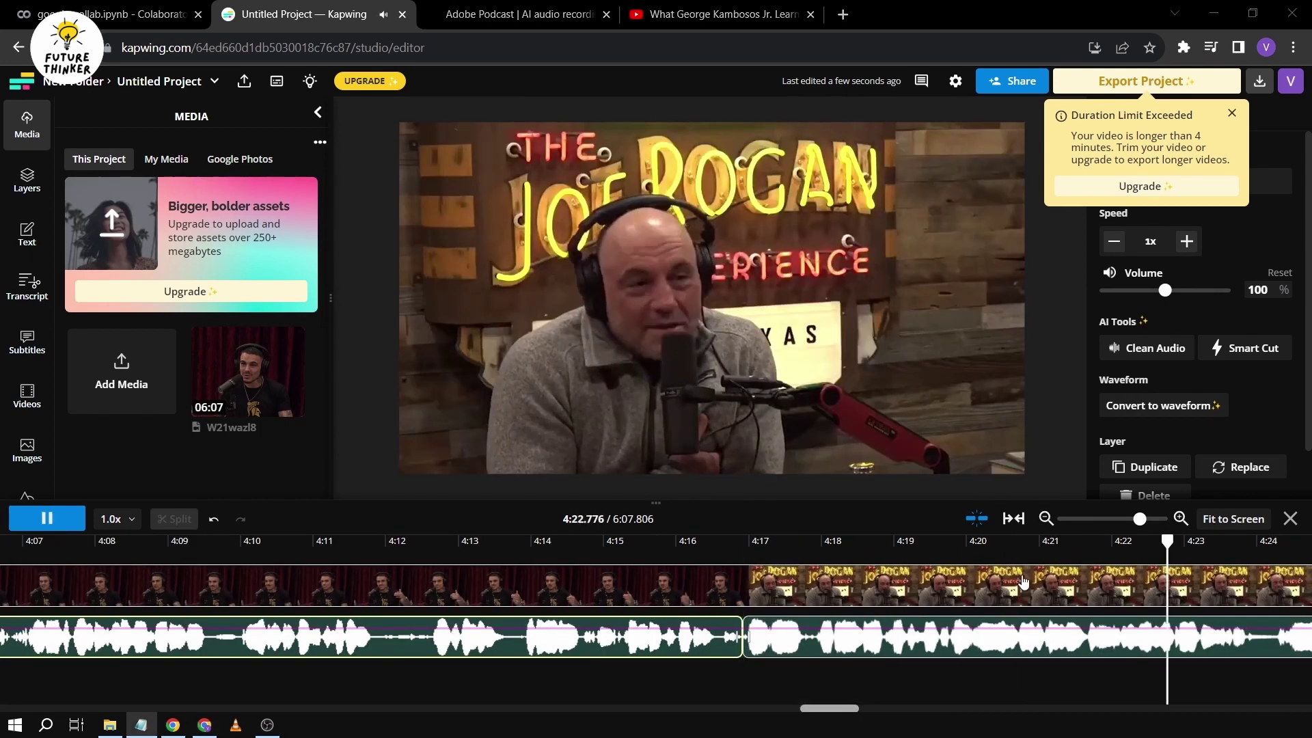
pyautogui.moveTo(481, 540); pyautogui.dragTo(638, 540)
pyautogui.press('s')
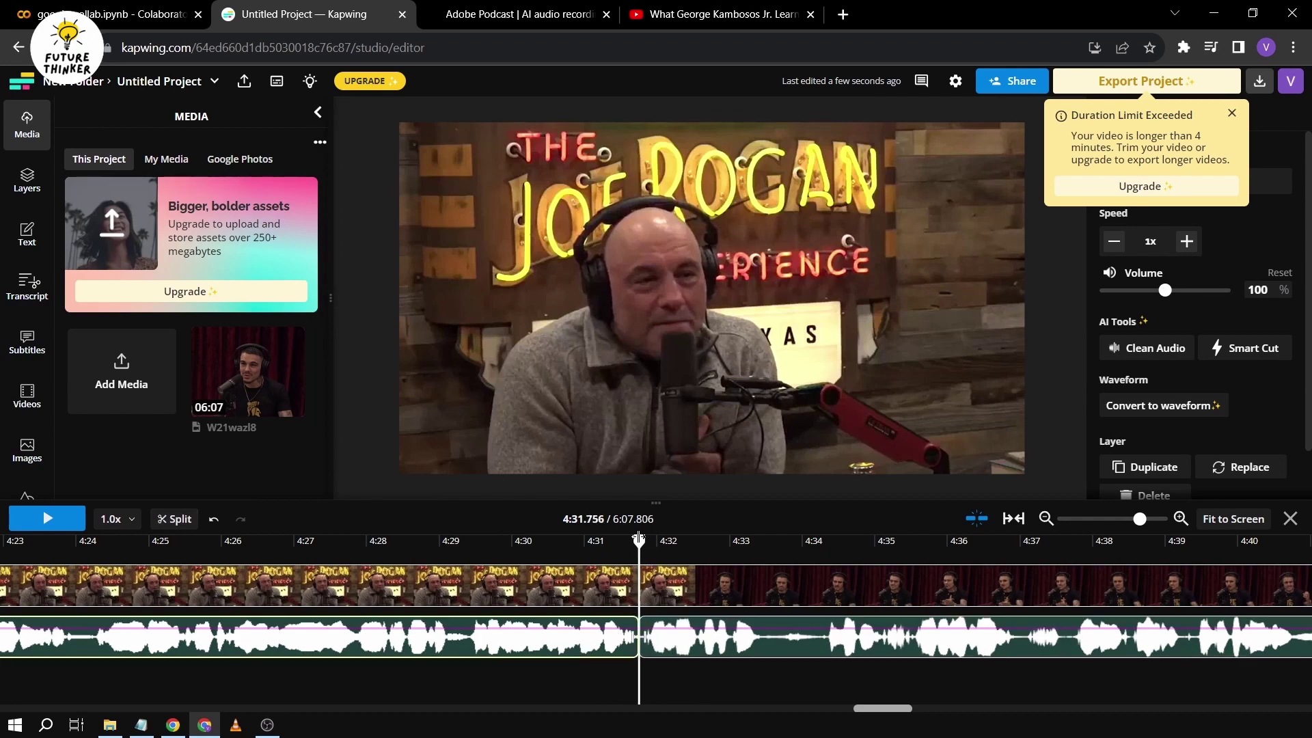
# Delete the video and audio outside the host's speech, keeping a clip of about 14.8 seconds
pyautogui.click(557, 595)
pyautogui.moveTo(639, 539); pyautogui.dragTo(706, 540)
pyautogui.rightClick(190, 636)
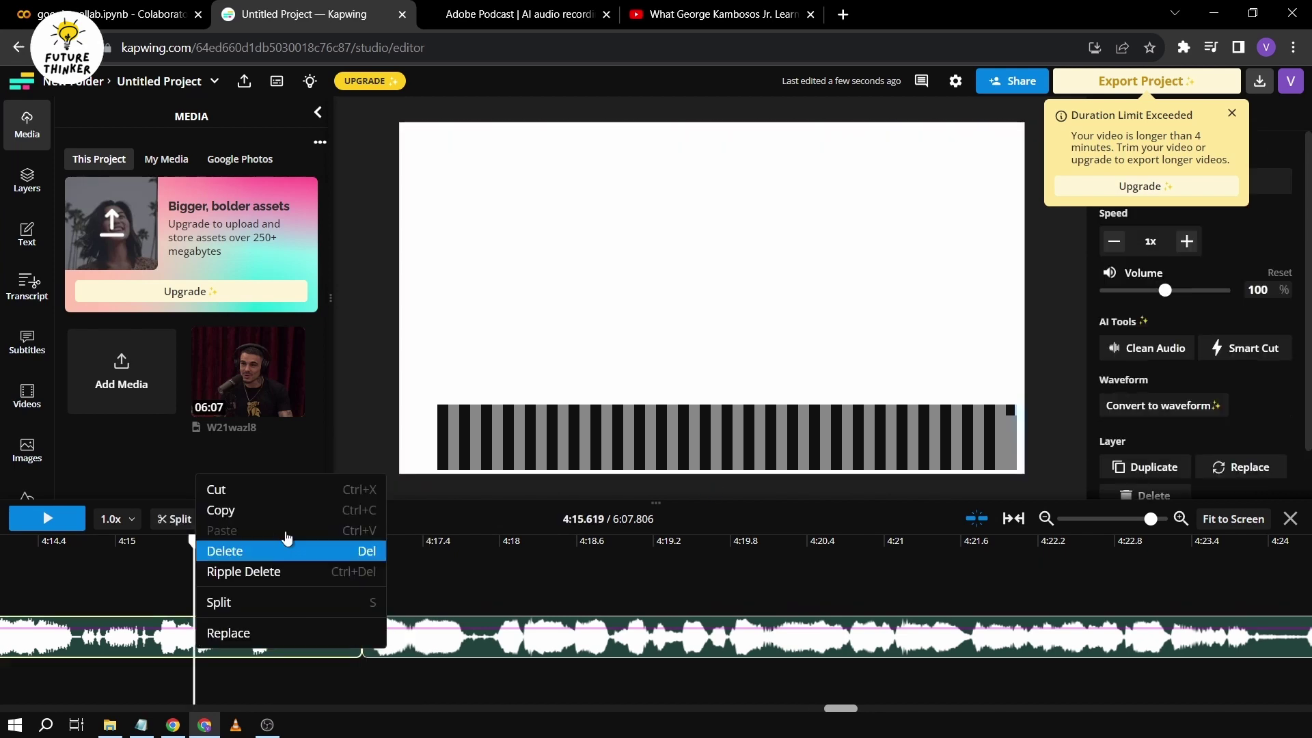
pyautogui.click(225, 544)
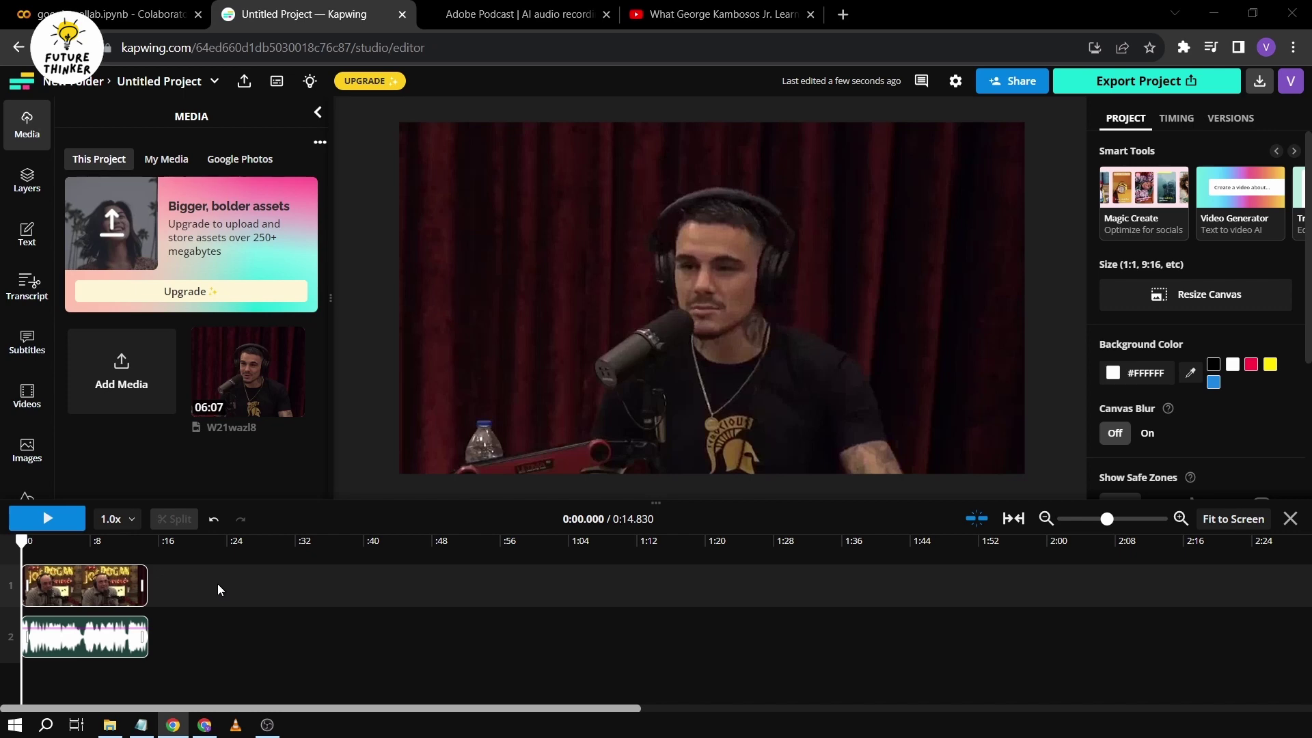
# Play the trimmed clip through and delete its video layer, leaving only the audio
pyautogui.click(70, 527)
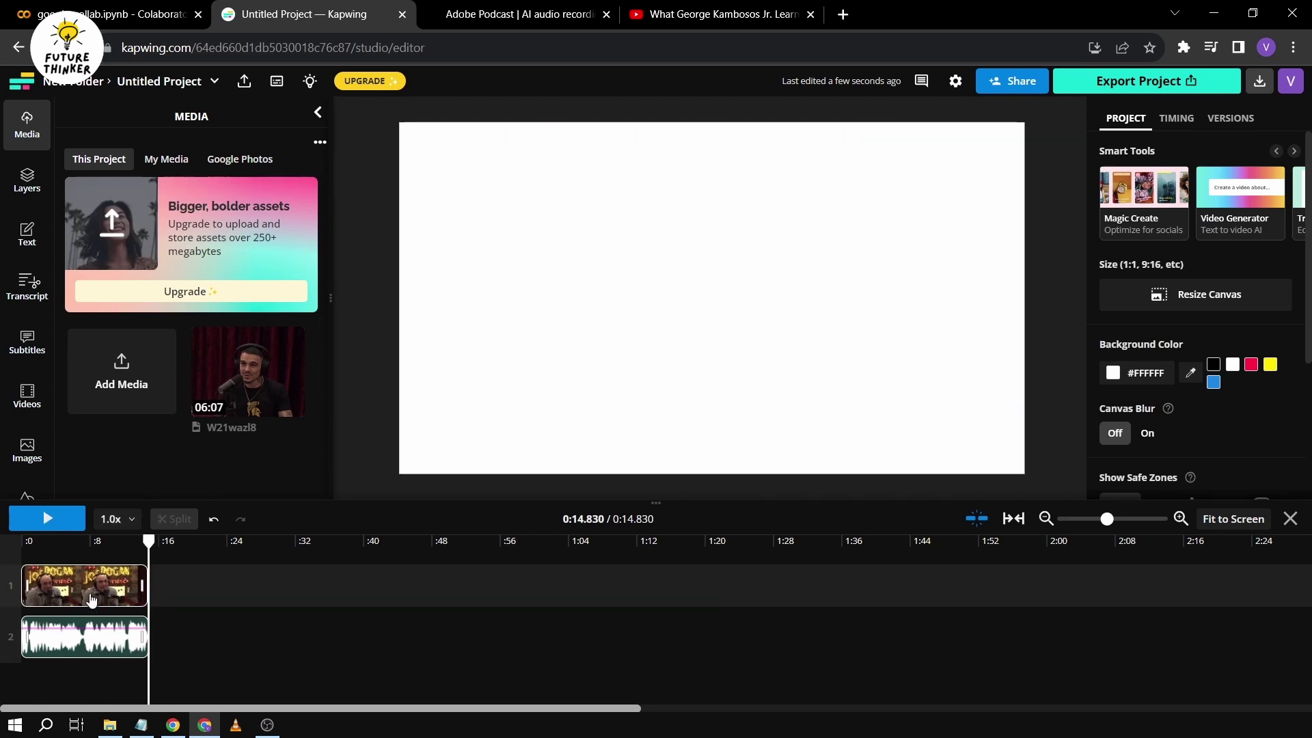
pyautogui.rightClick(92, 599)
pyautogui.click(102, 589)
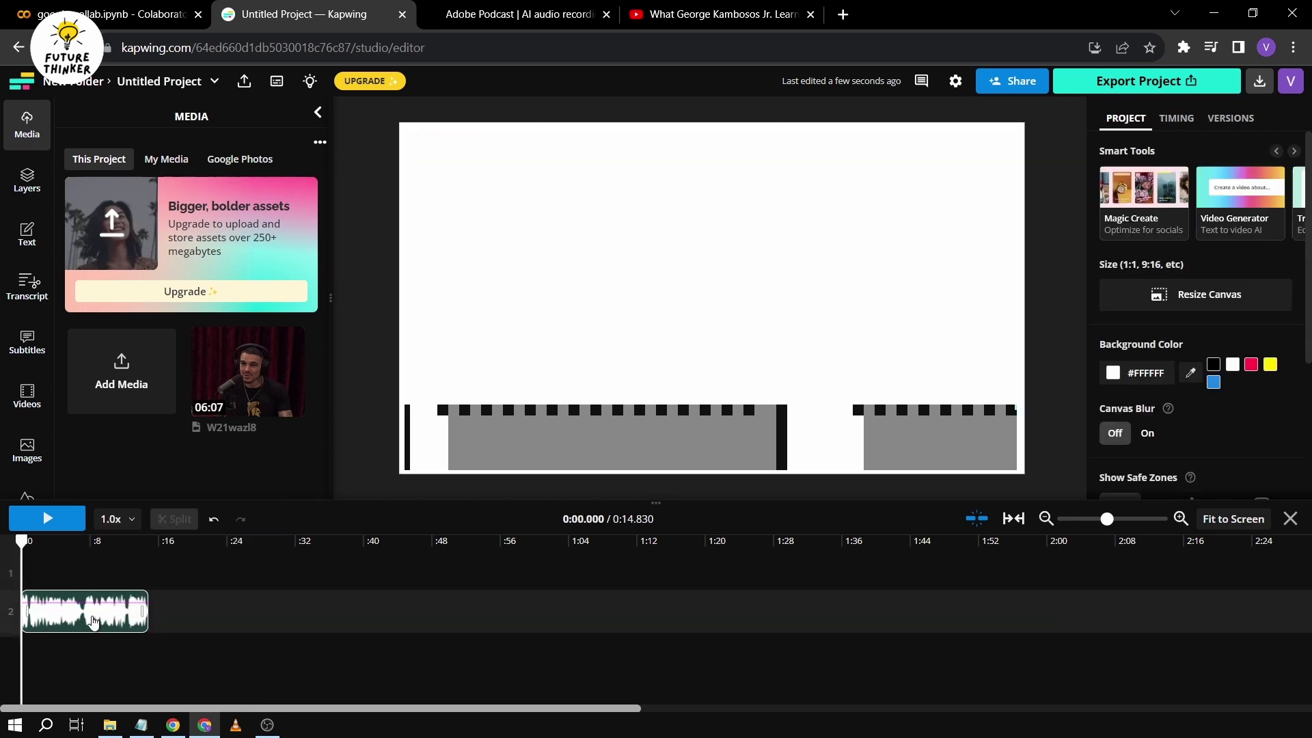
# Export the remaining audio clip as an MP3 file
pyautogui.click(93, 620)
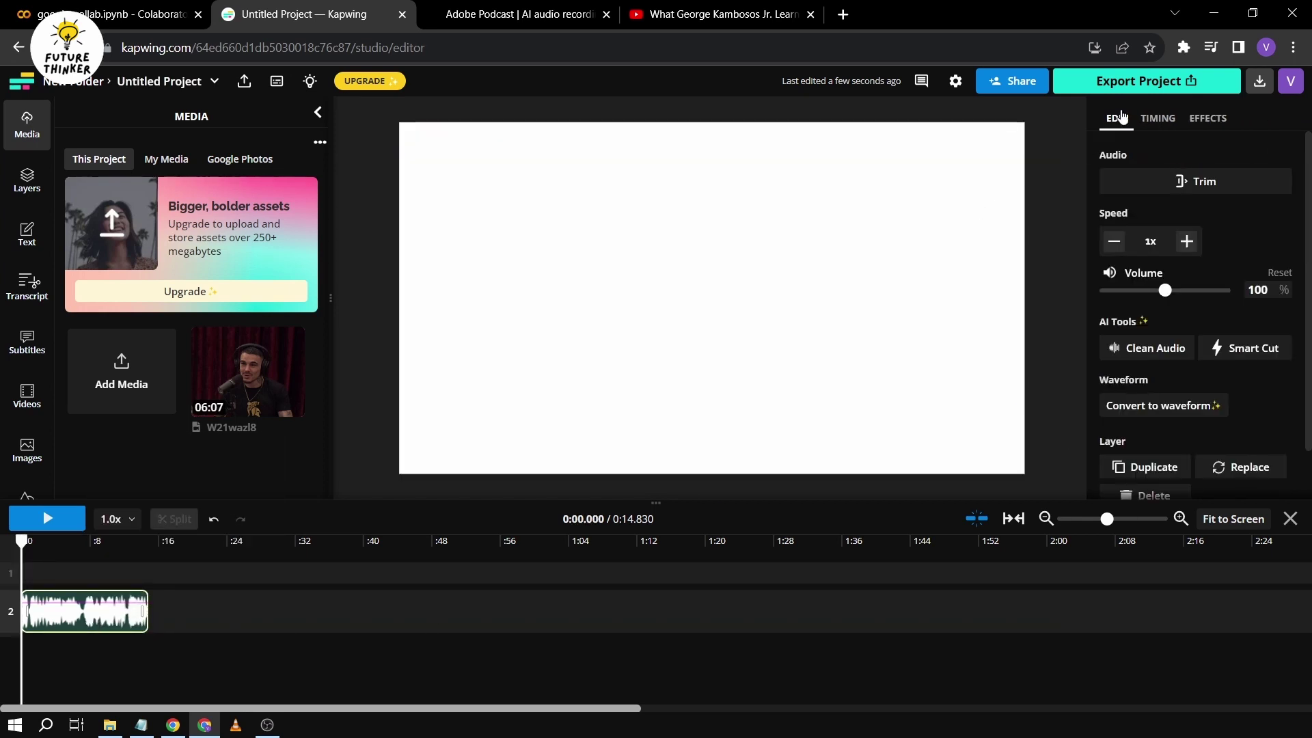
pyautogui.click(1137, 81)
pyautogui.click(1225, 190)
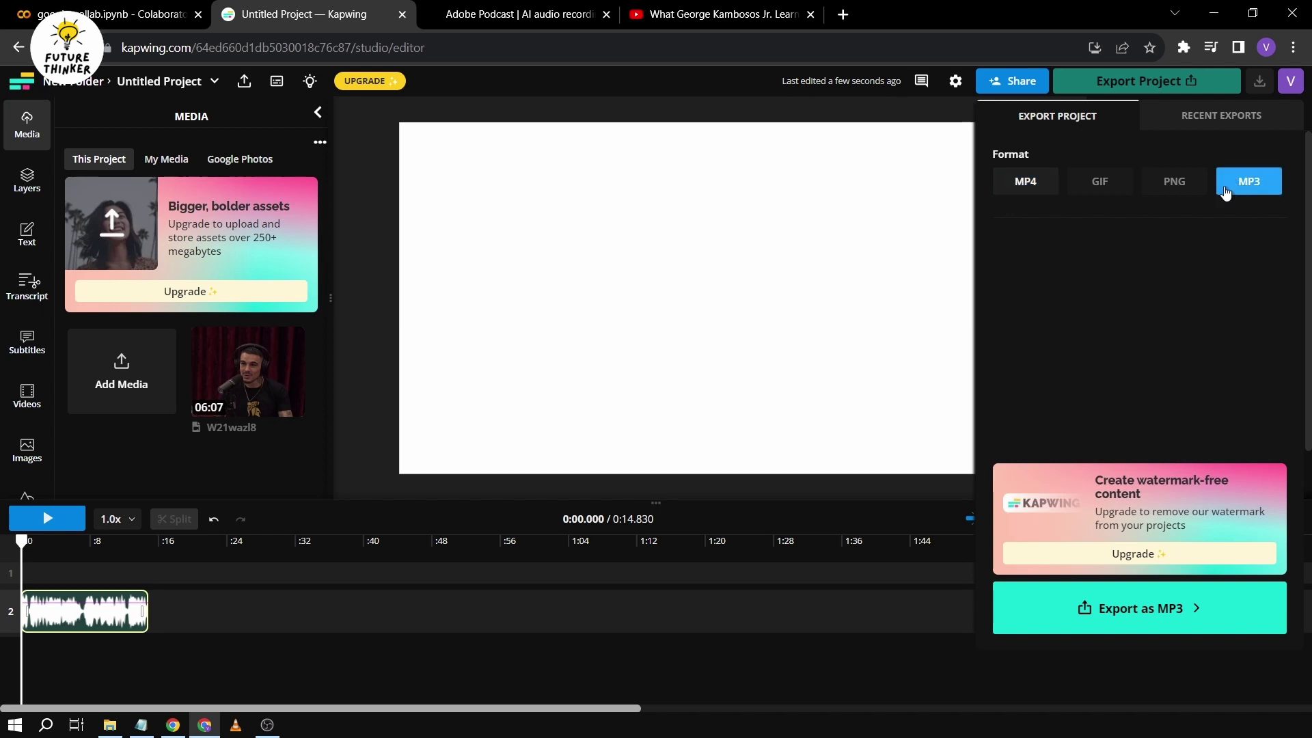
pyautogui.click(1139, 616)
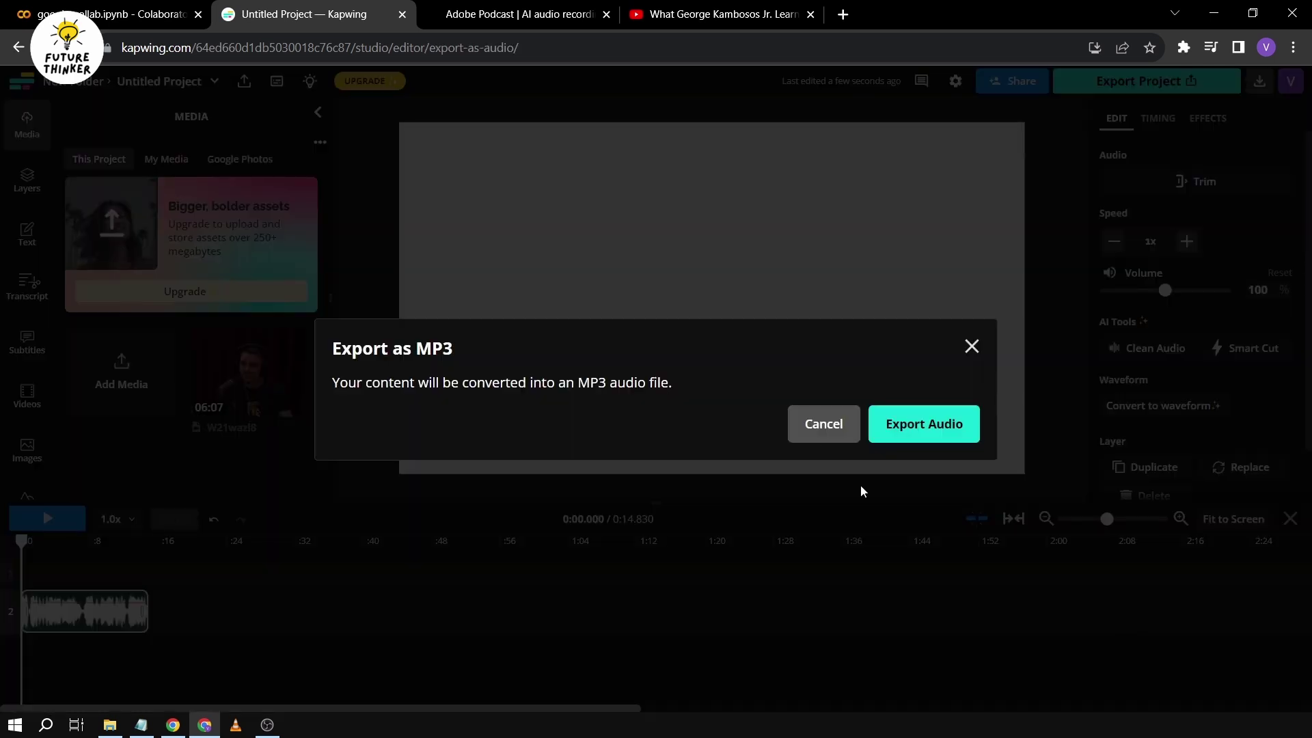
pyautogui.click(888, 425)
# Name the export "Joe Rogan Voice" and download the finished MP3
pyautogui.click(1114, 159)
pyautogui.hotkey('ctrl', 'a')
pyautogui.write('jOE')
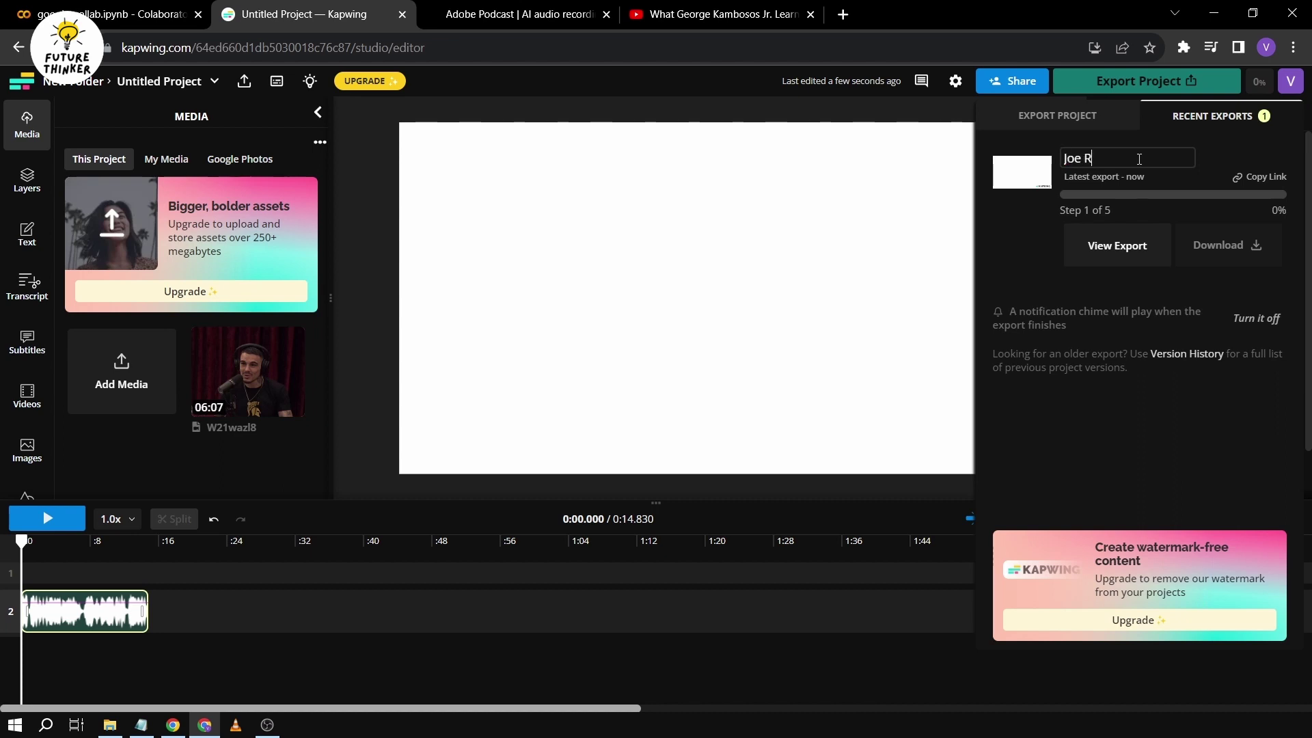
pyautogui.write(' Rogan Voice')
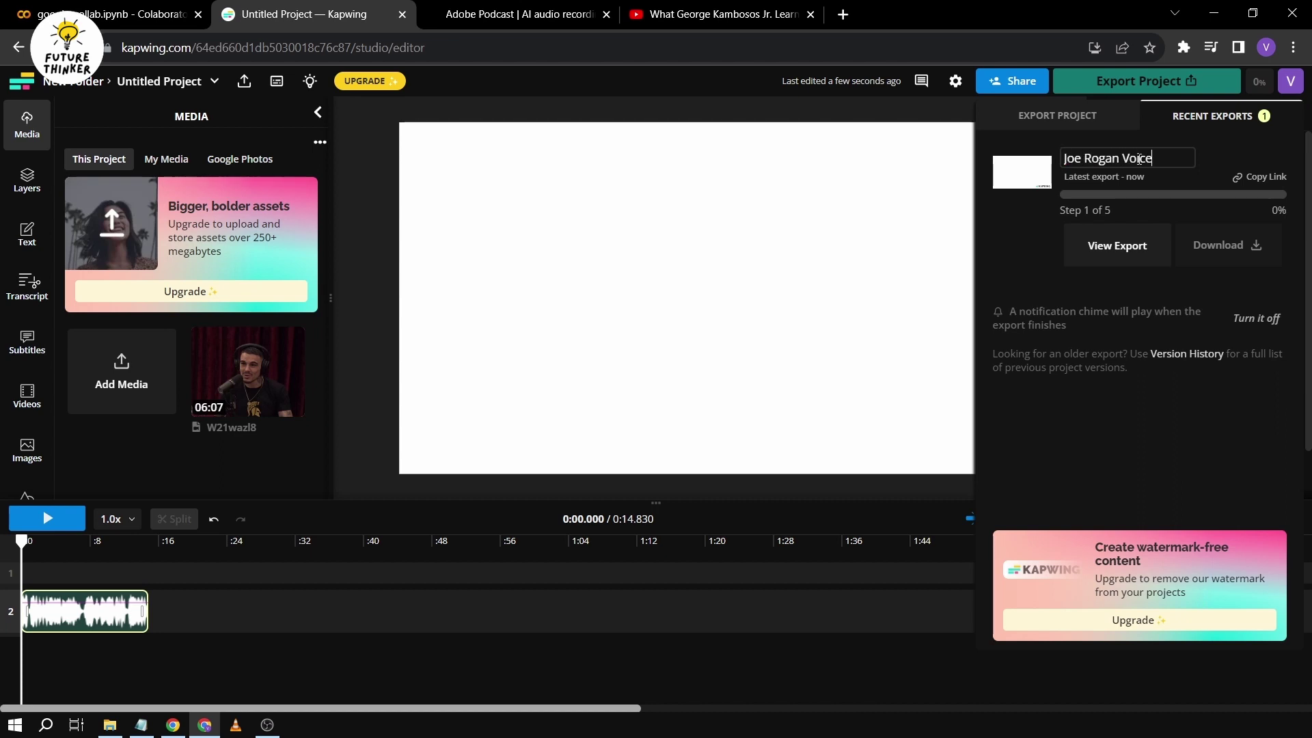
pyautogui.click(1000, 243)
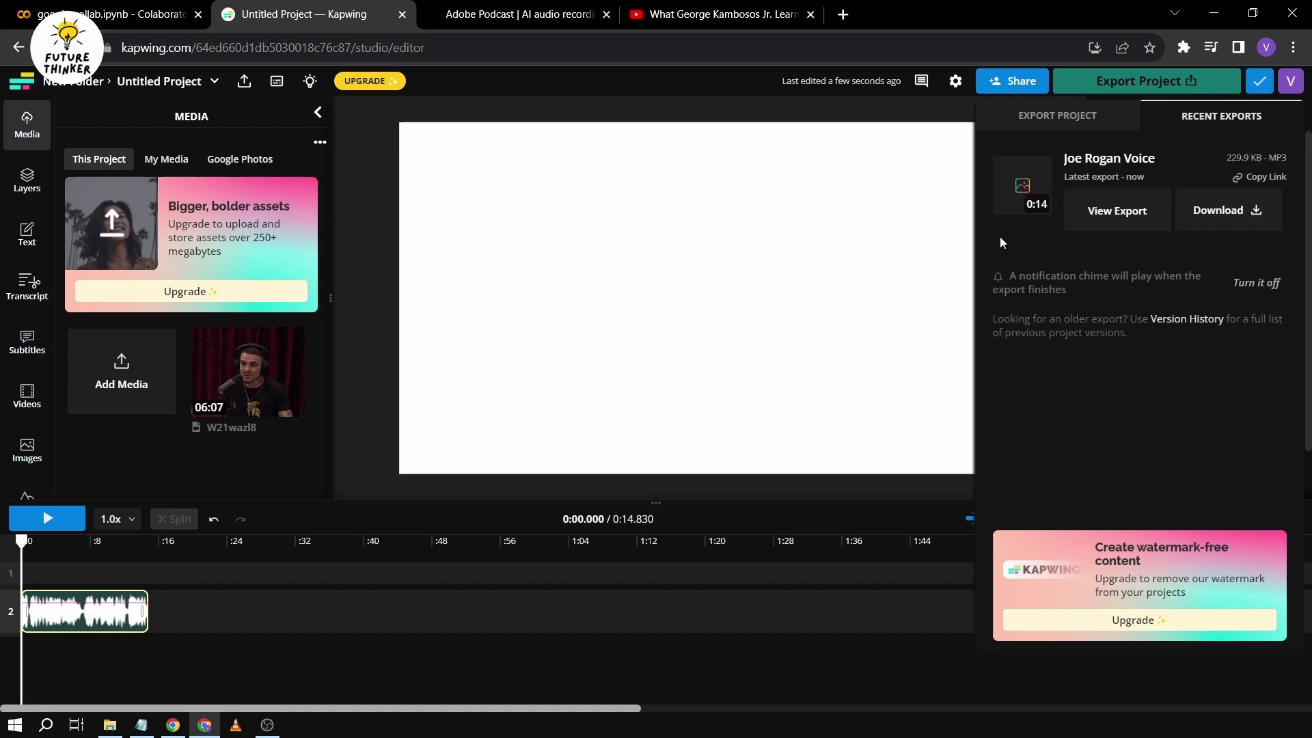
pyautogui.click(1238, 211)
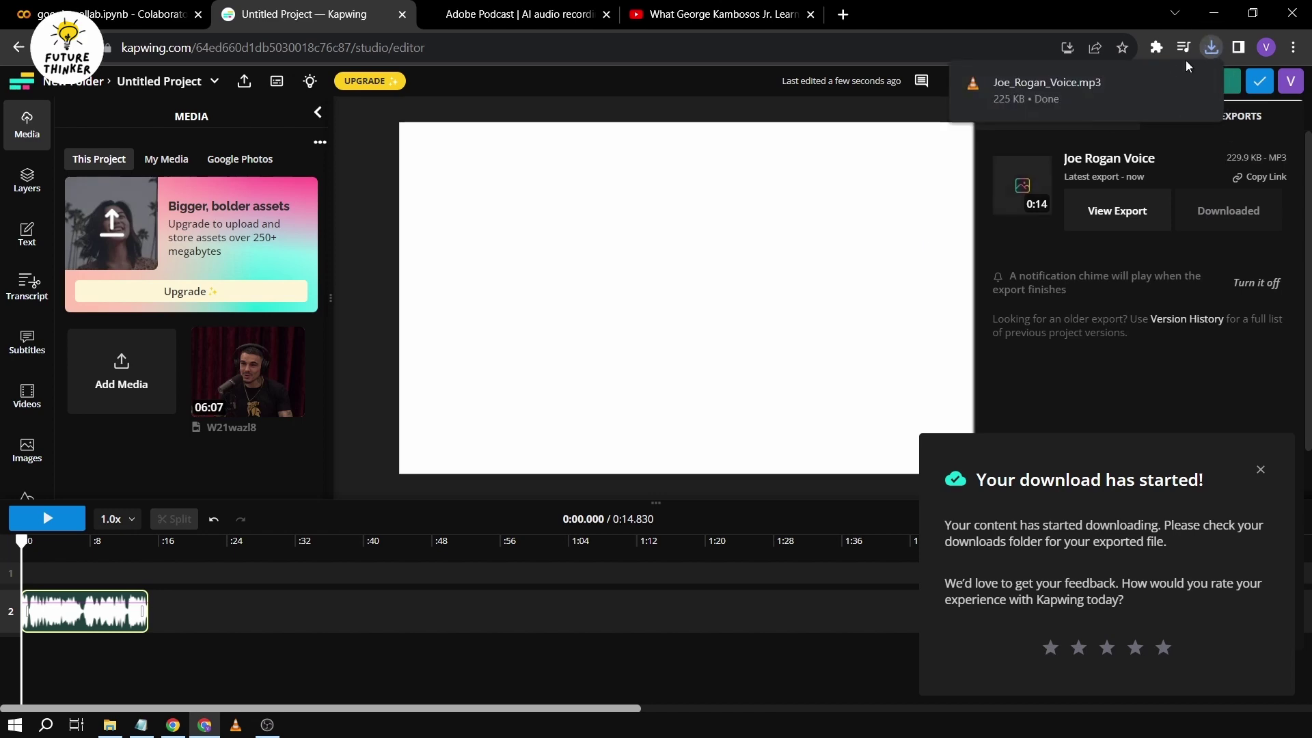
# Switch to Adobe Podcast, open Enhance Speech and upload Joe_Rogan_Voice.mp3 from the recent downloads
pyautogui.click(515, 14)
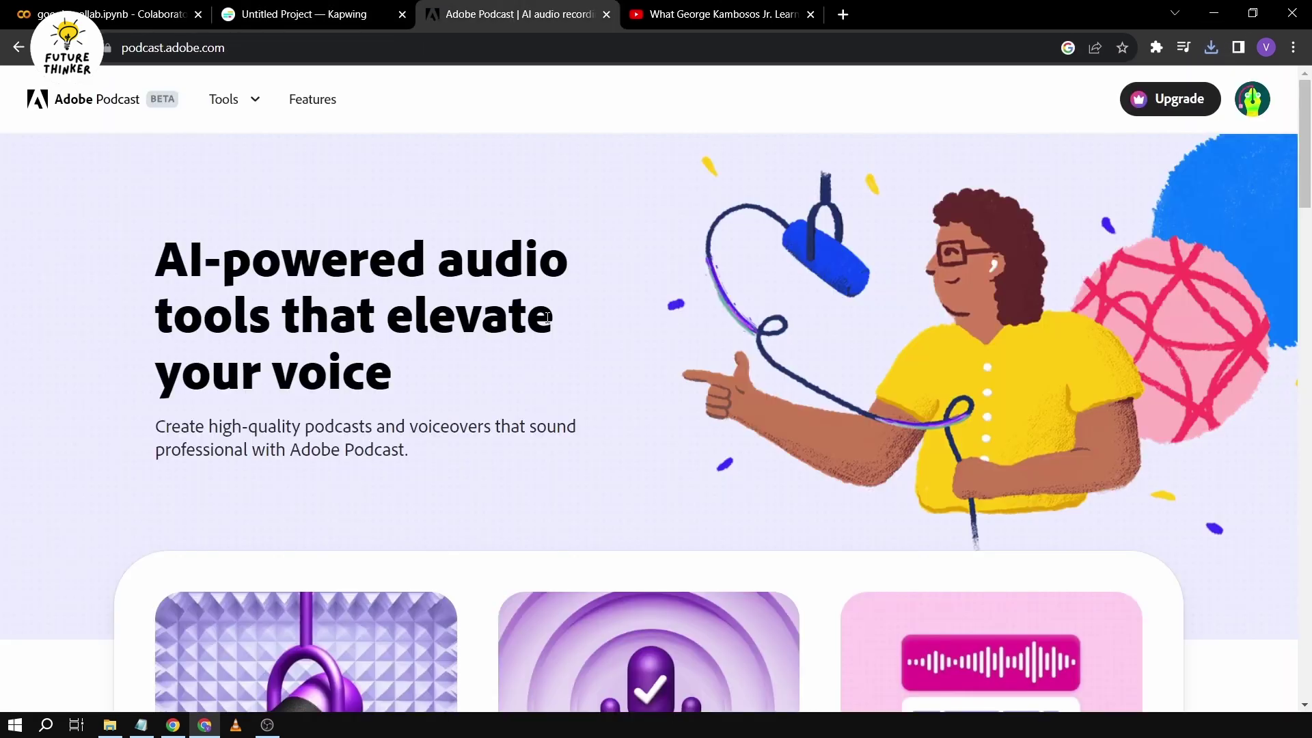
pyautogui.scroll(-6, 547, 317)
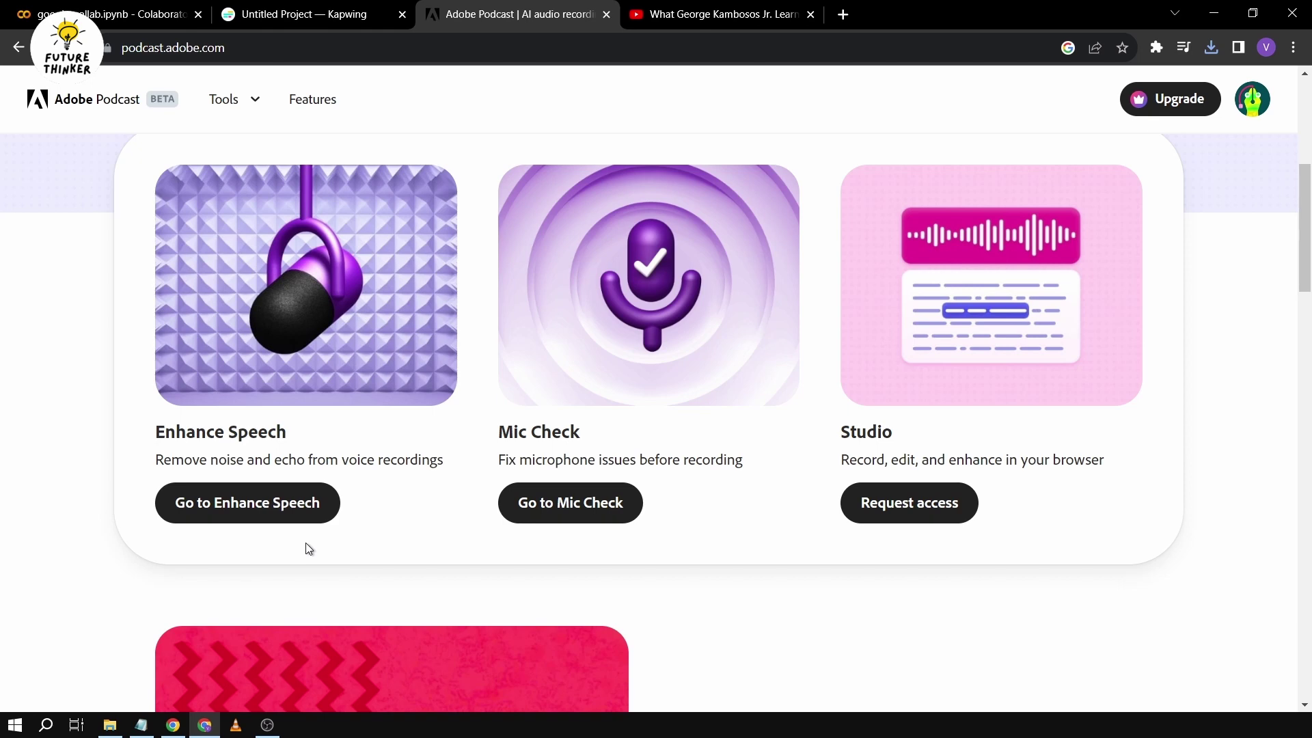
pyautogui.click(279, 523)
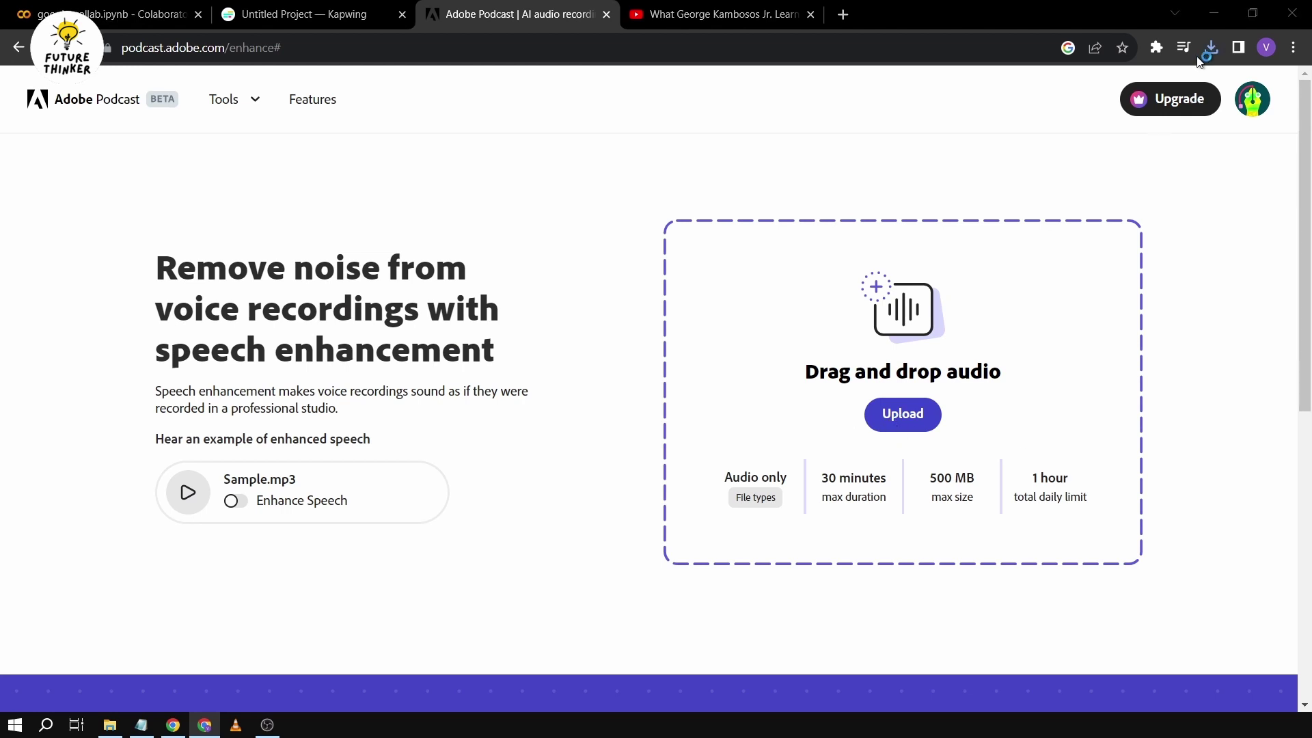
pyautogui.press('Escape')
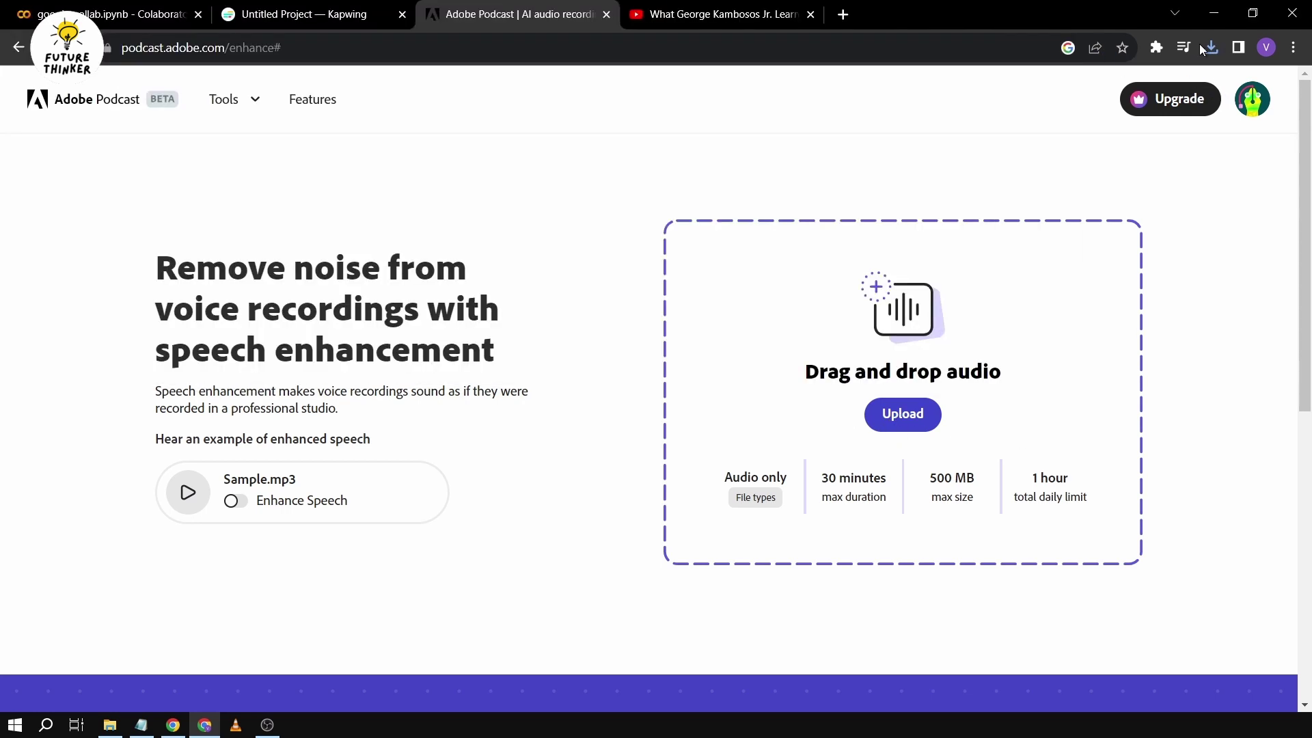
pyautogui.click(1210, 47)
pyautogui.click(1209, 48)
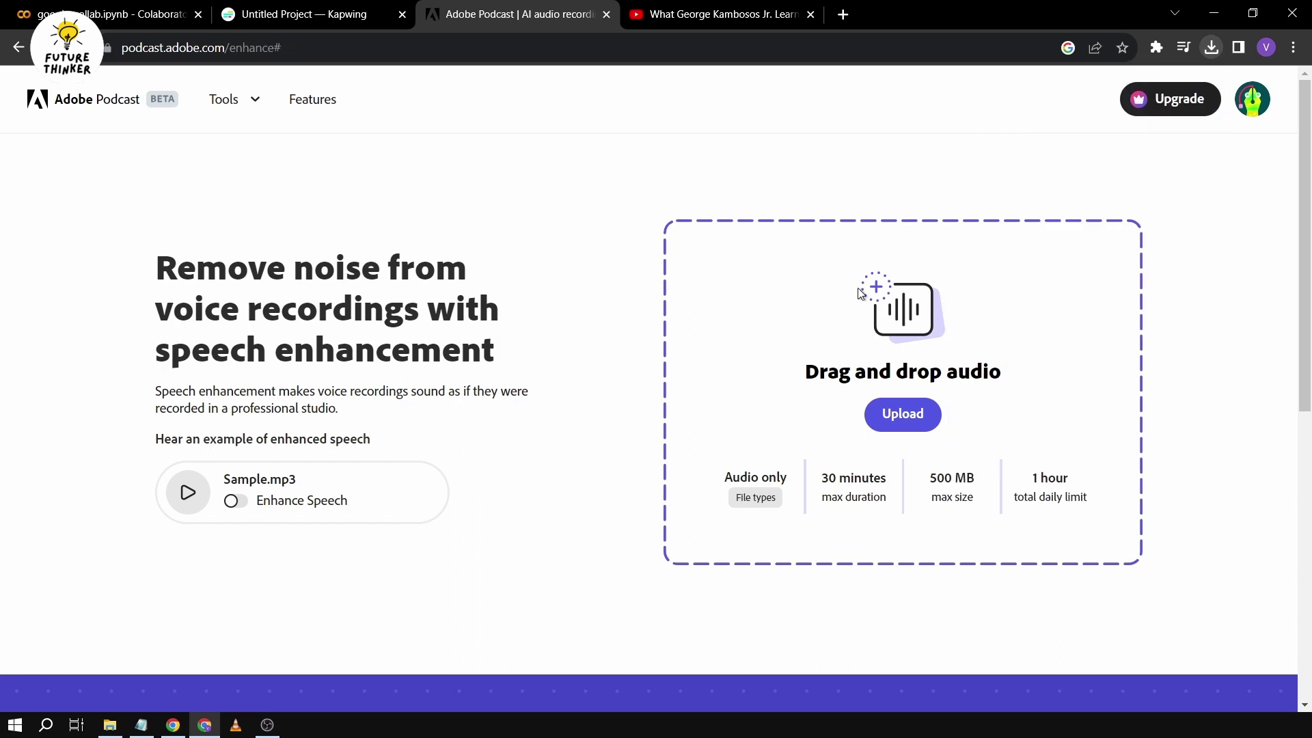
pyautogui.click(1210, 47)
pyautogui.moveTo(1161, 116); pyautogui.dragTo(844, 273)
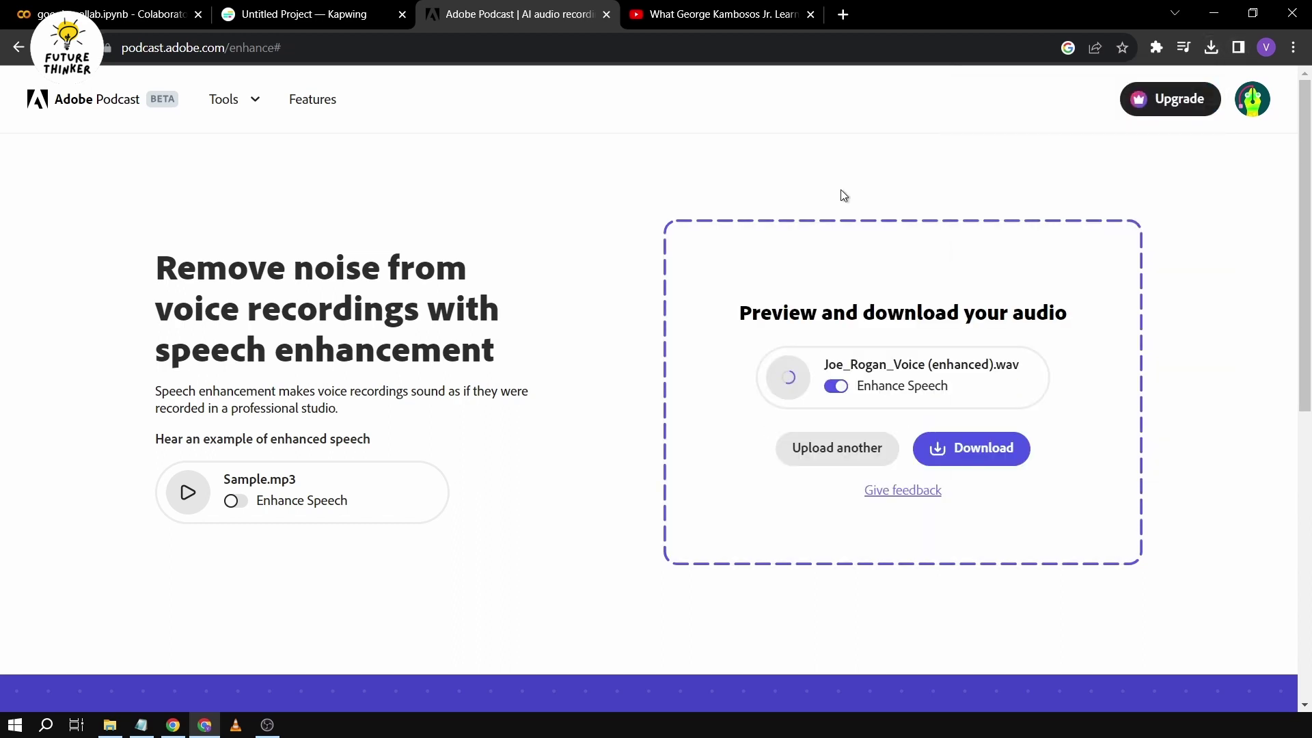
# Switch to the Colab notebook and run its last cell, !python server.py --share
pyautogui.click(106, 21)
pyautogui.scroll(-7, 38, 447)
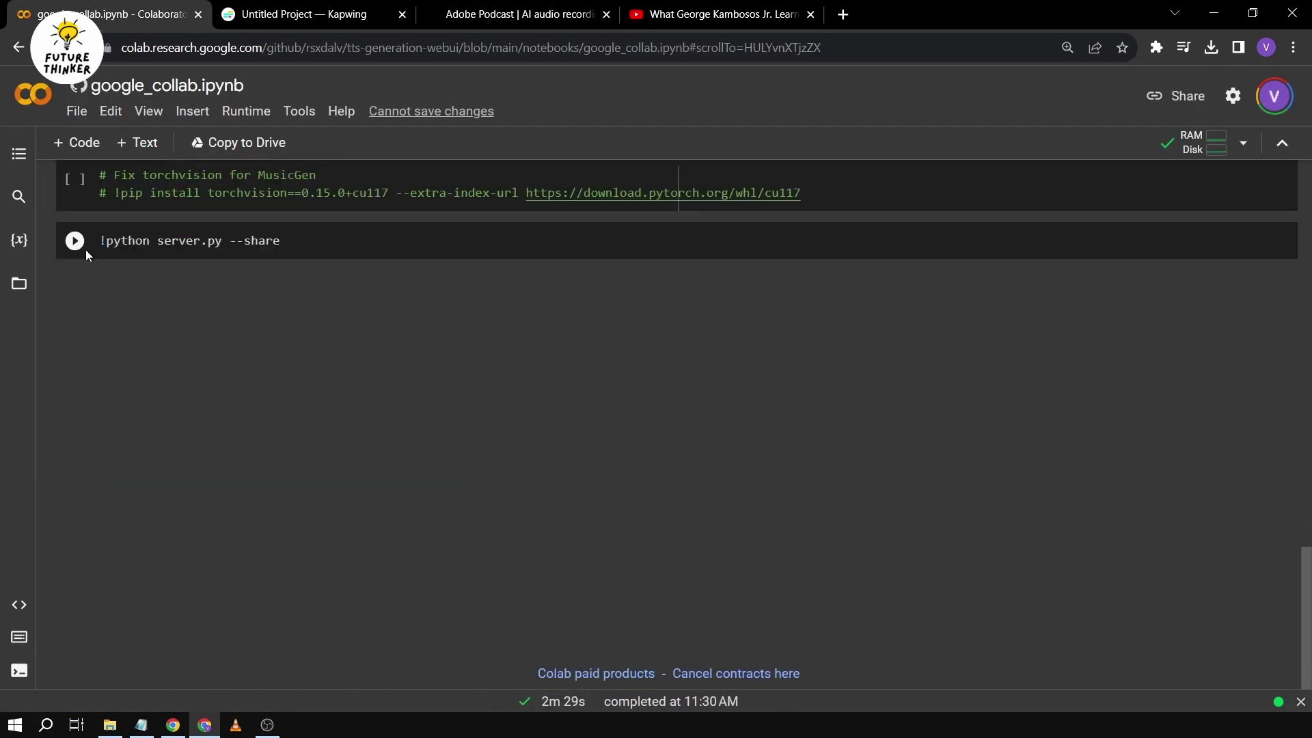
pyautogui.click(85, 249)
# Download Joe_Rogan_Voice (enhanced).wav from Adobe Podcast, return to the Colab notebook and check the file in the recent downloads
pyautogui.click(712, 19)
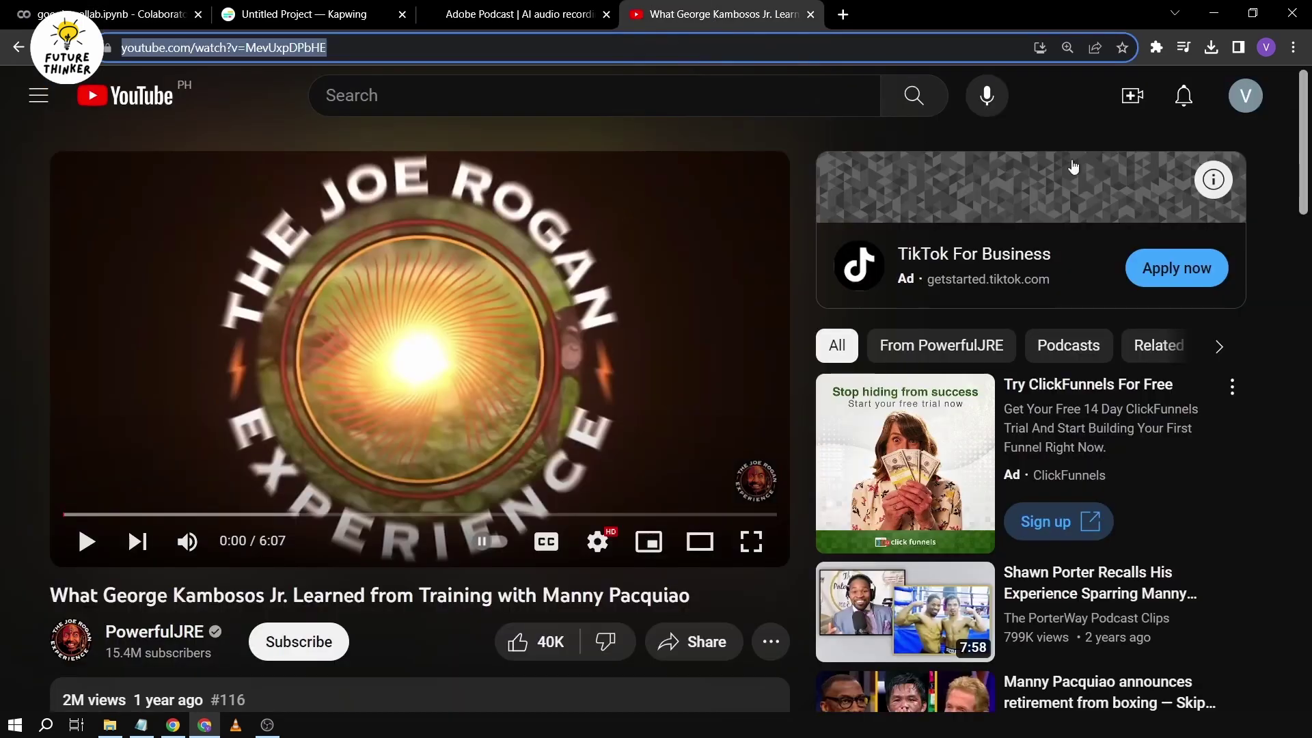
pyautogui.click(519, 14)
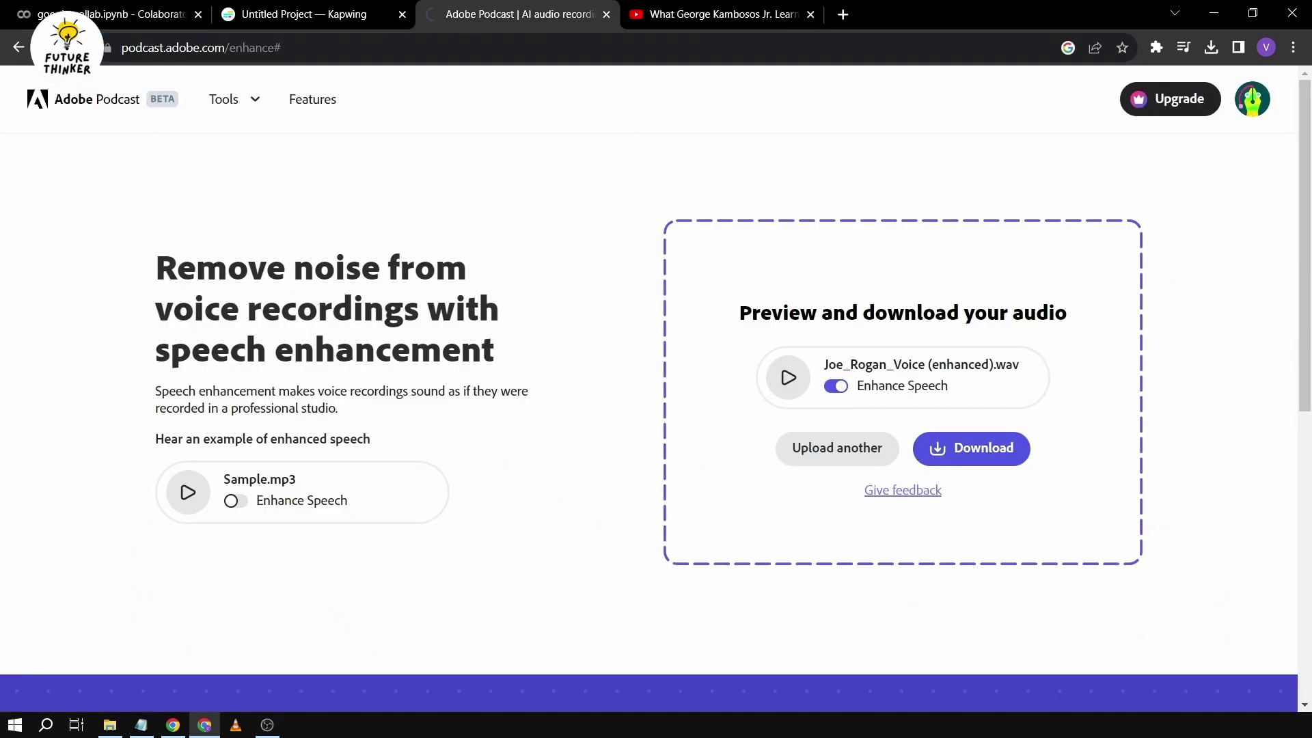
pyautogui.click(116, 14)
pyautogui.click(1211, 48)
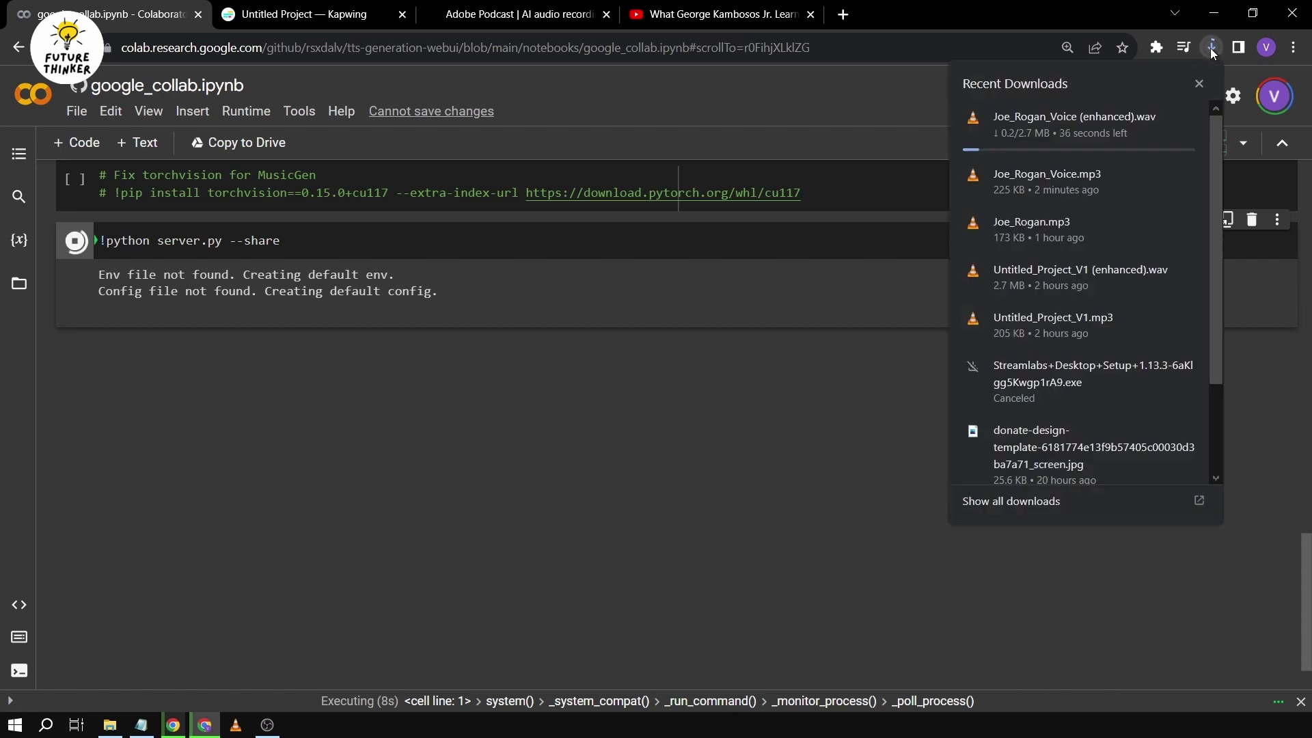
pyautogui.click(47, 405)
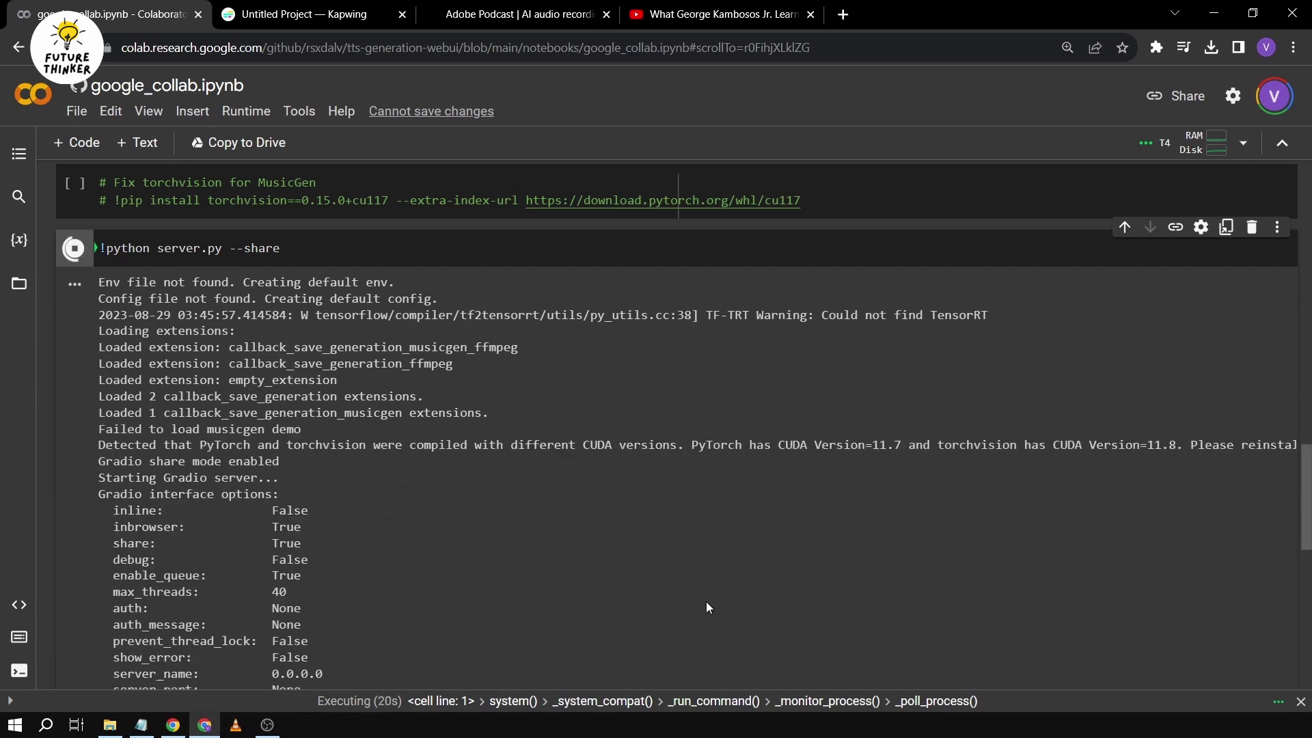
# Open the WebUI through the public gradio.live URL at the end of the server output
pyautogui.scroll(-8, 310, 515)
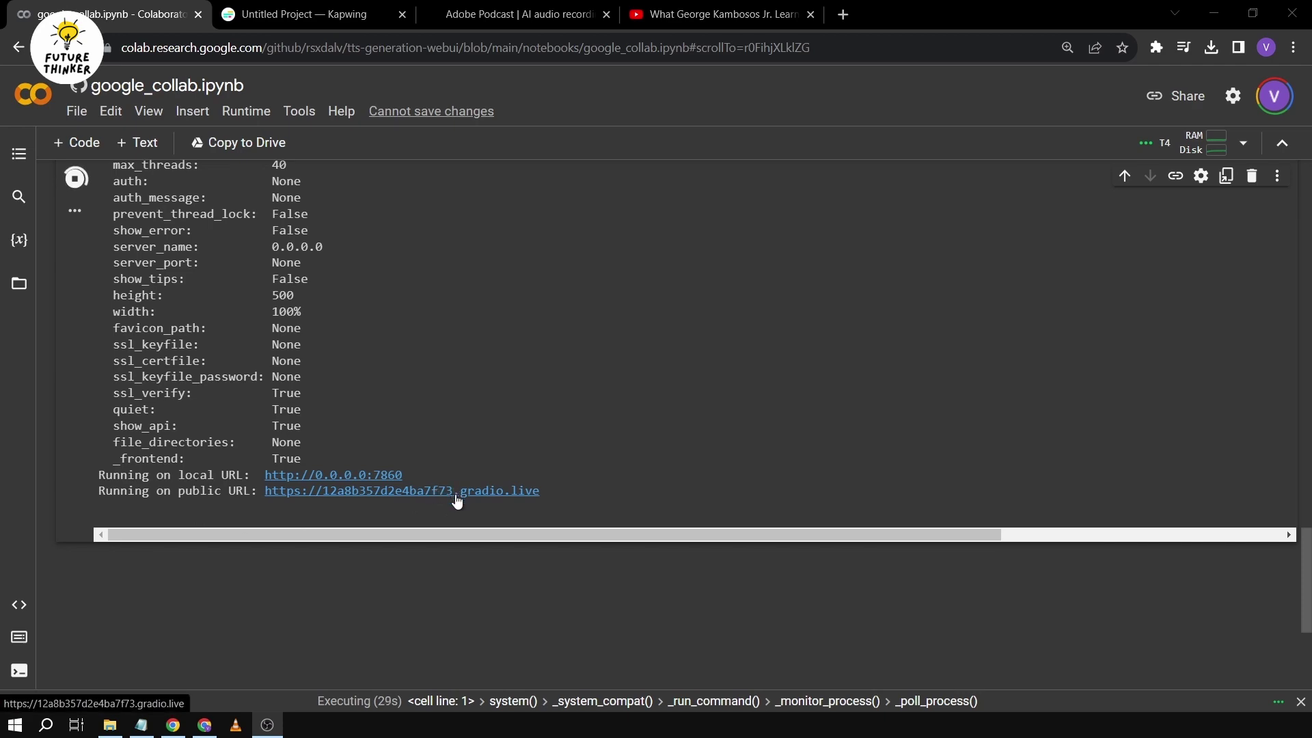
pyautogui.click(455, 490)
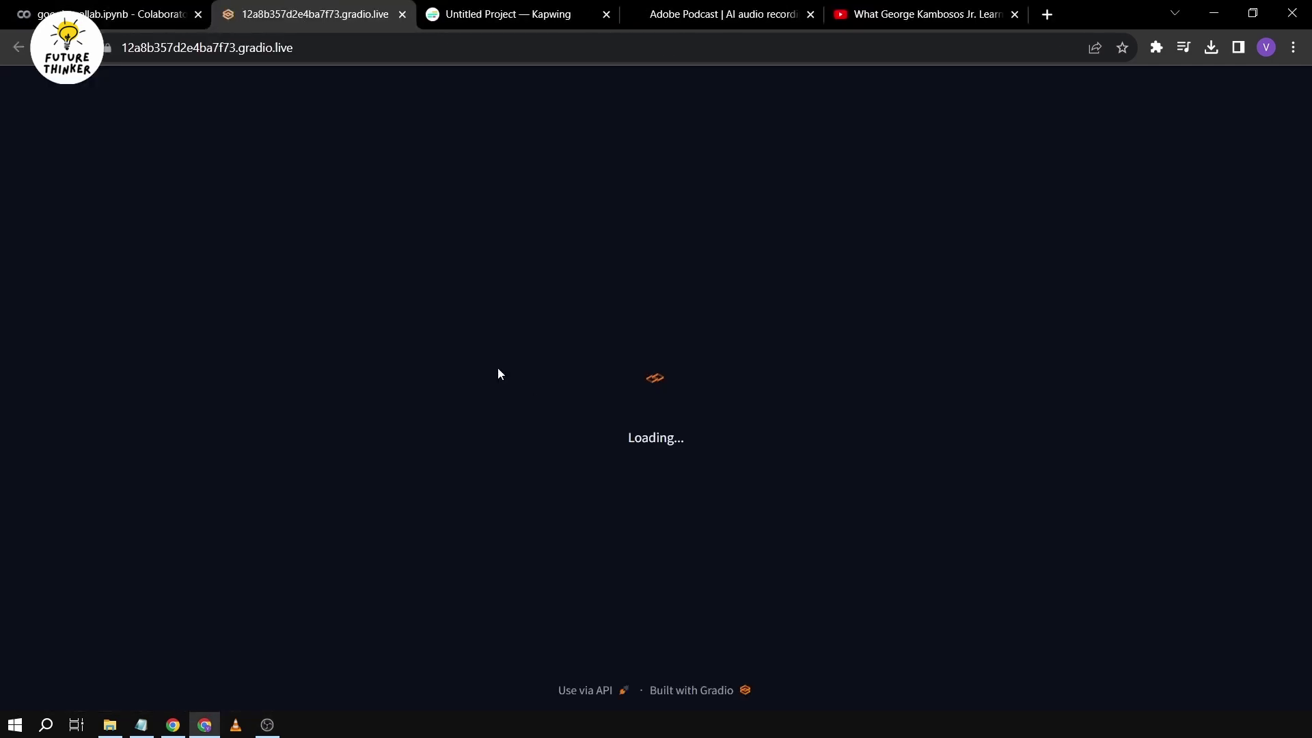
pyautogui.hotkey('ctrl', '+')
pyautogui.hotkey('ctrl', '+')
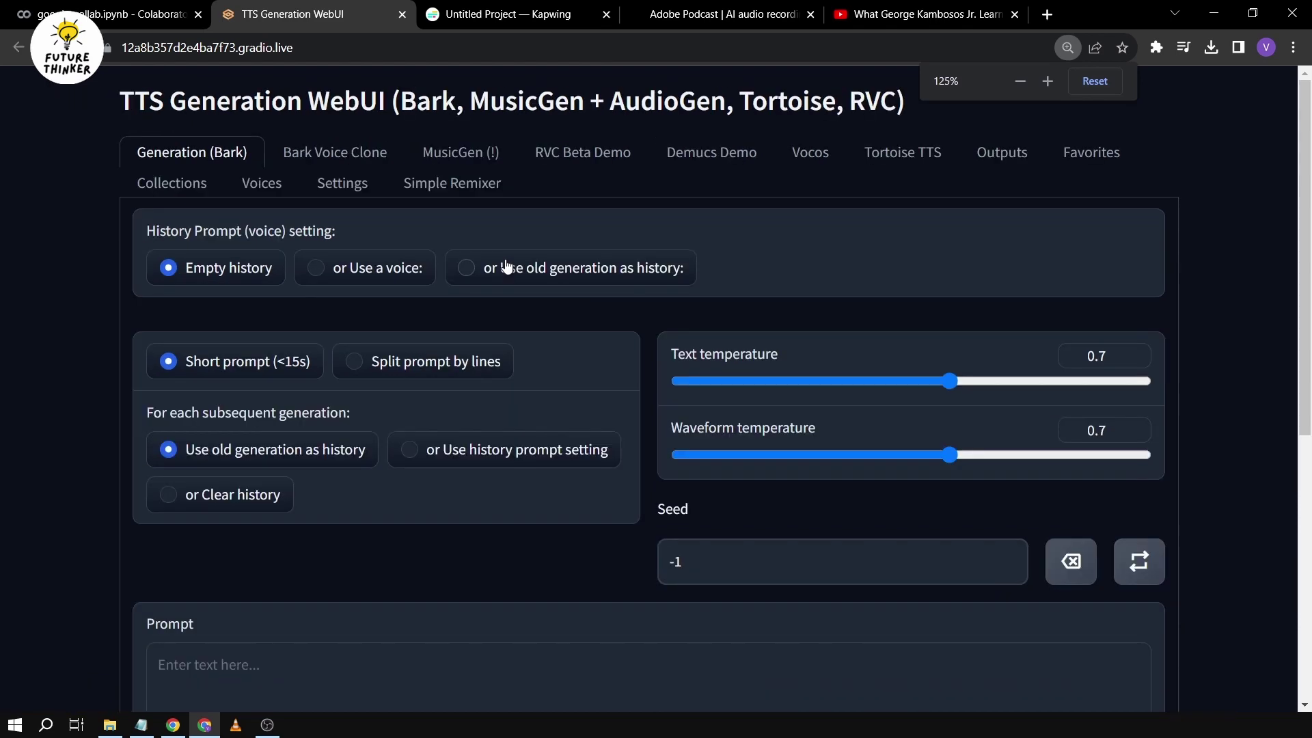
pyautogui.hotkey('ctrl', '-')
pyautogui.hotkey('ctrl', '+')
# In Bark Voice Clone, load Joe_Rogan_Voice (enhanced).wav as the input audio and generate the voice
pyautogui.click(340, 157)
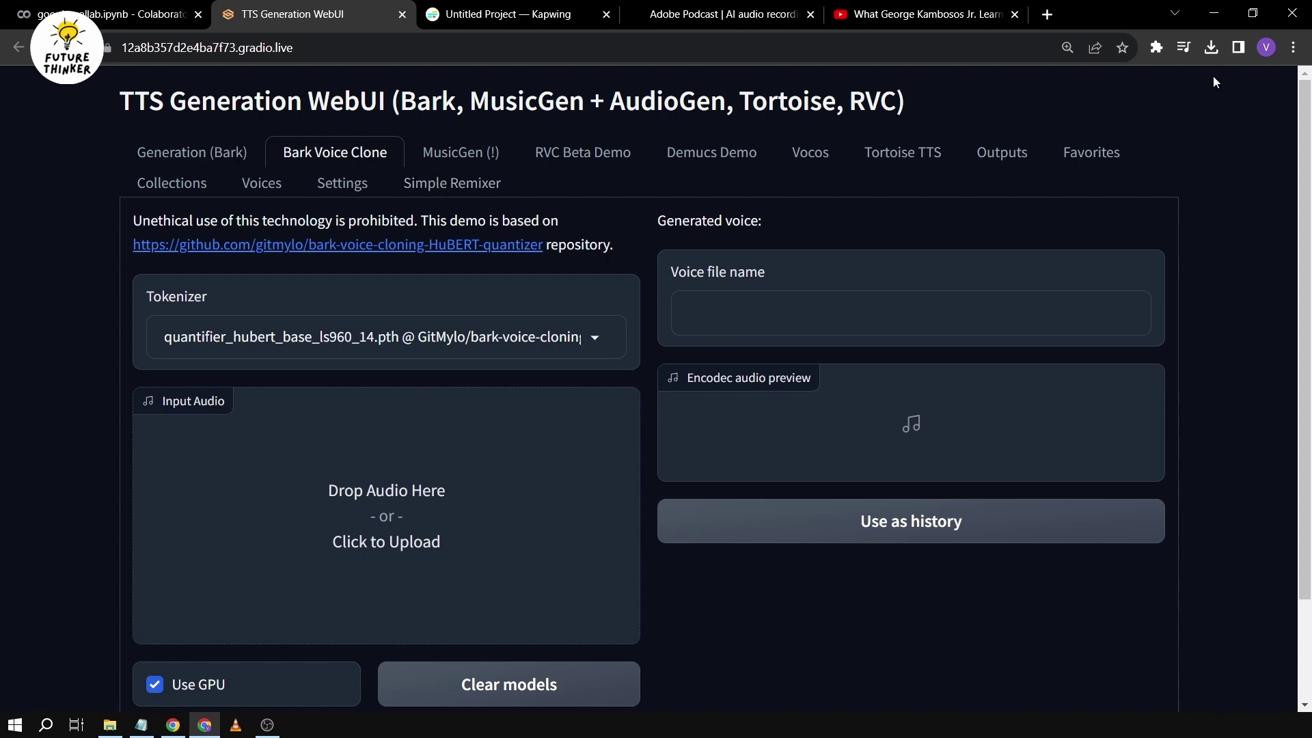
pyautogui.click(1213, 48)
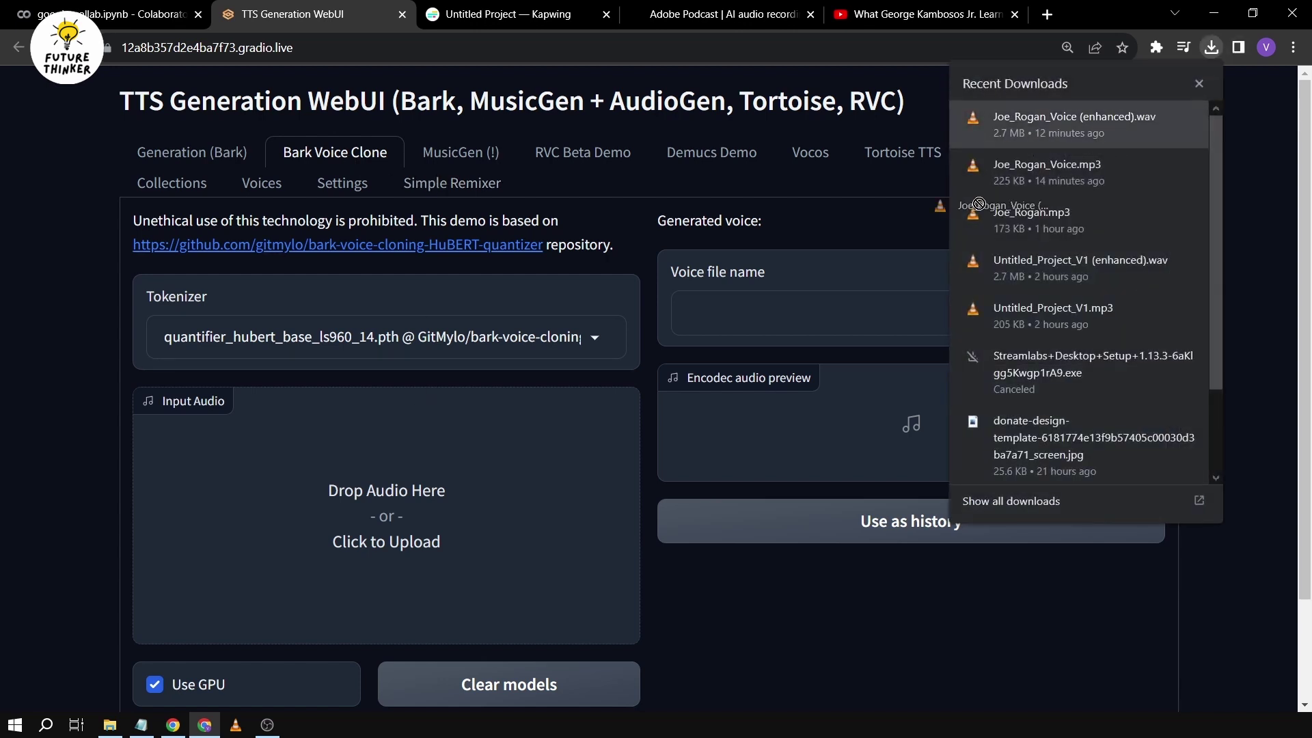
pyautogui.click(465, 541)
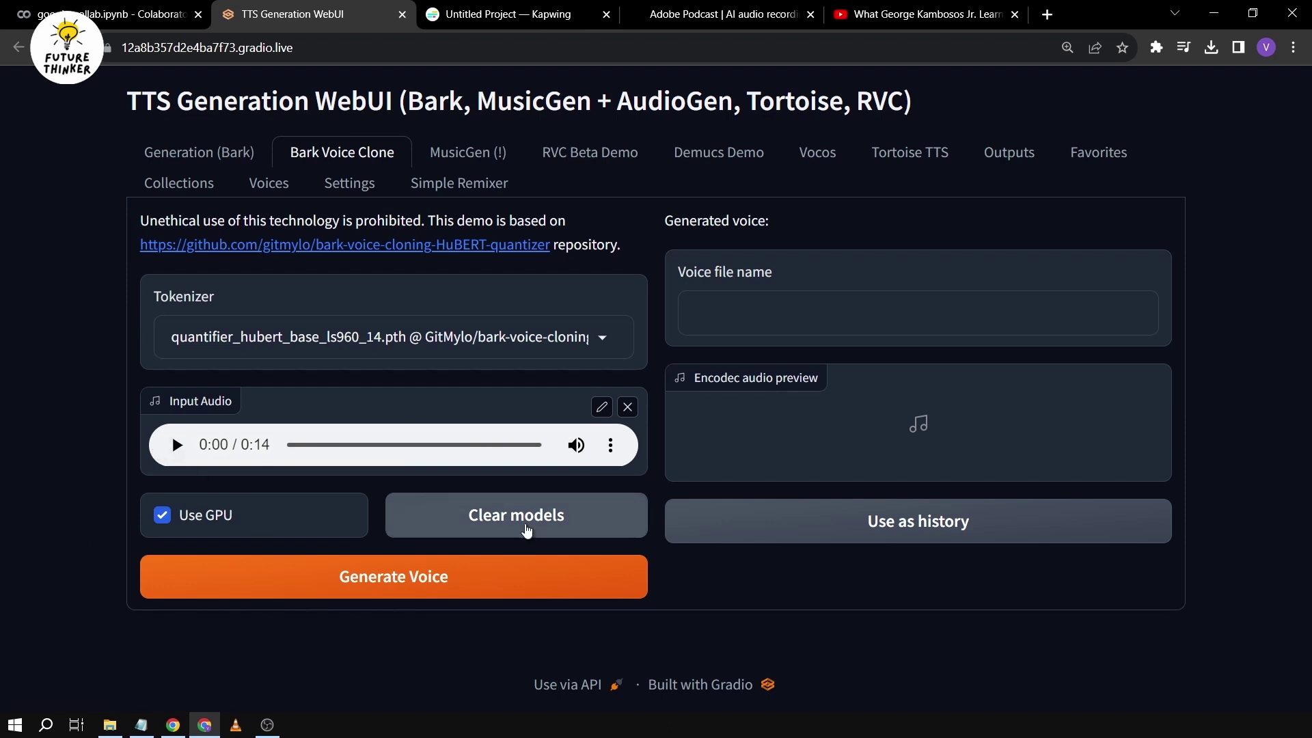
pyautogui.click(435, 580)
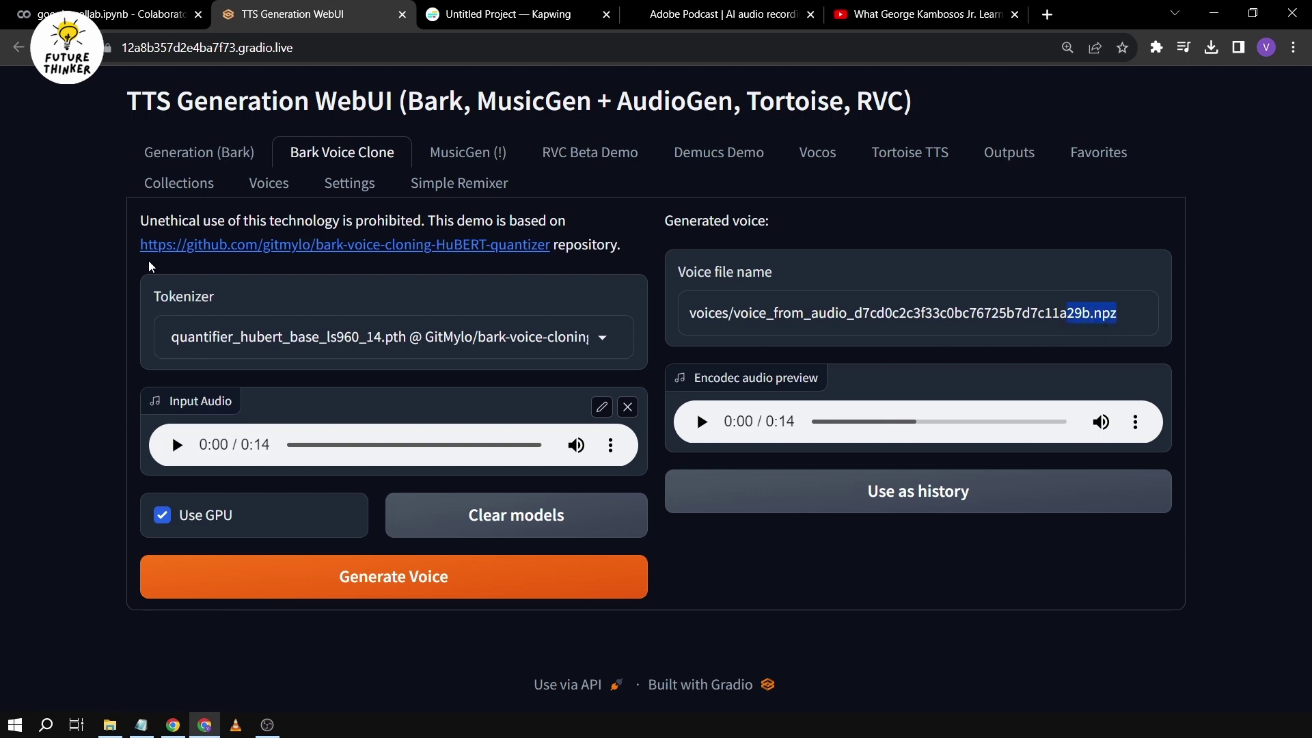
# Send the cloned voice to Bark generation as history and set each subsequent generation to use the history prompt setting
pyautogui.click(976, 501)
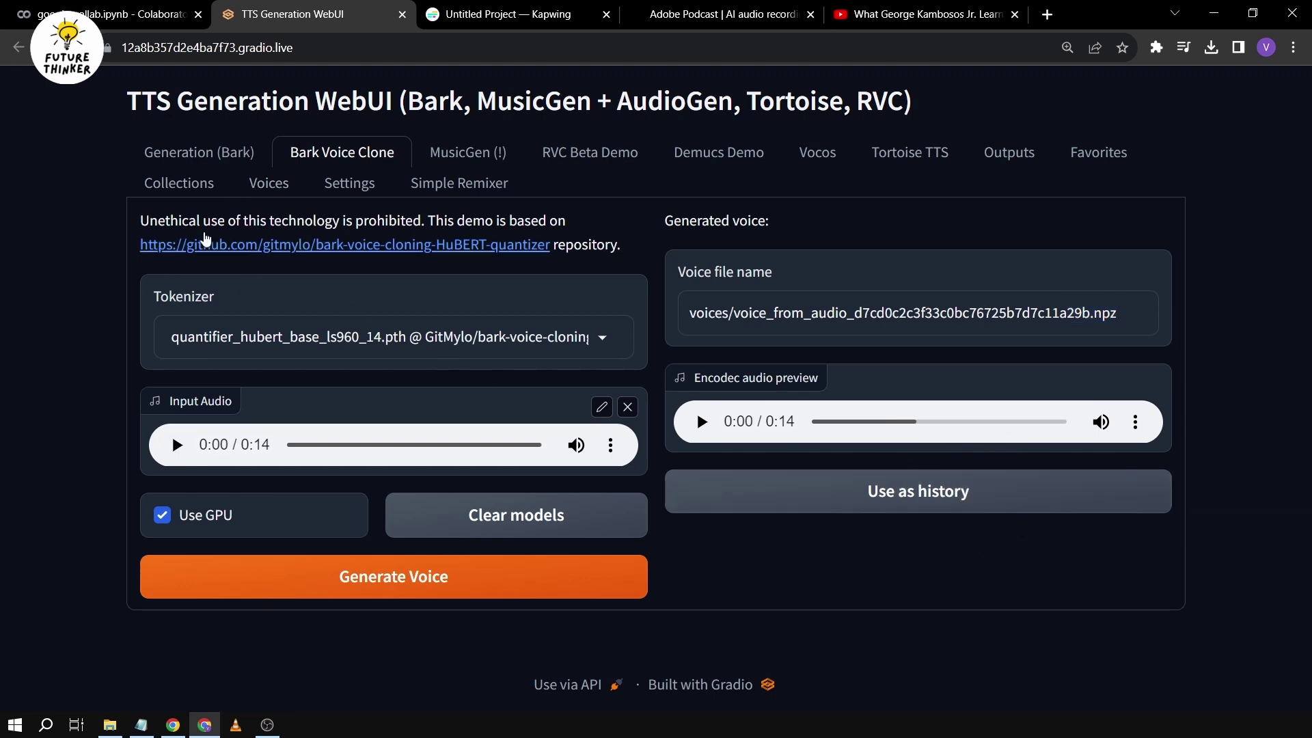
pyautogui.click(196, 161)
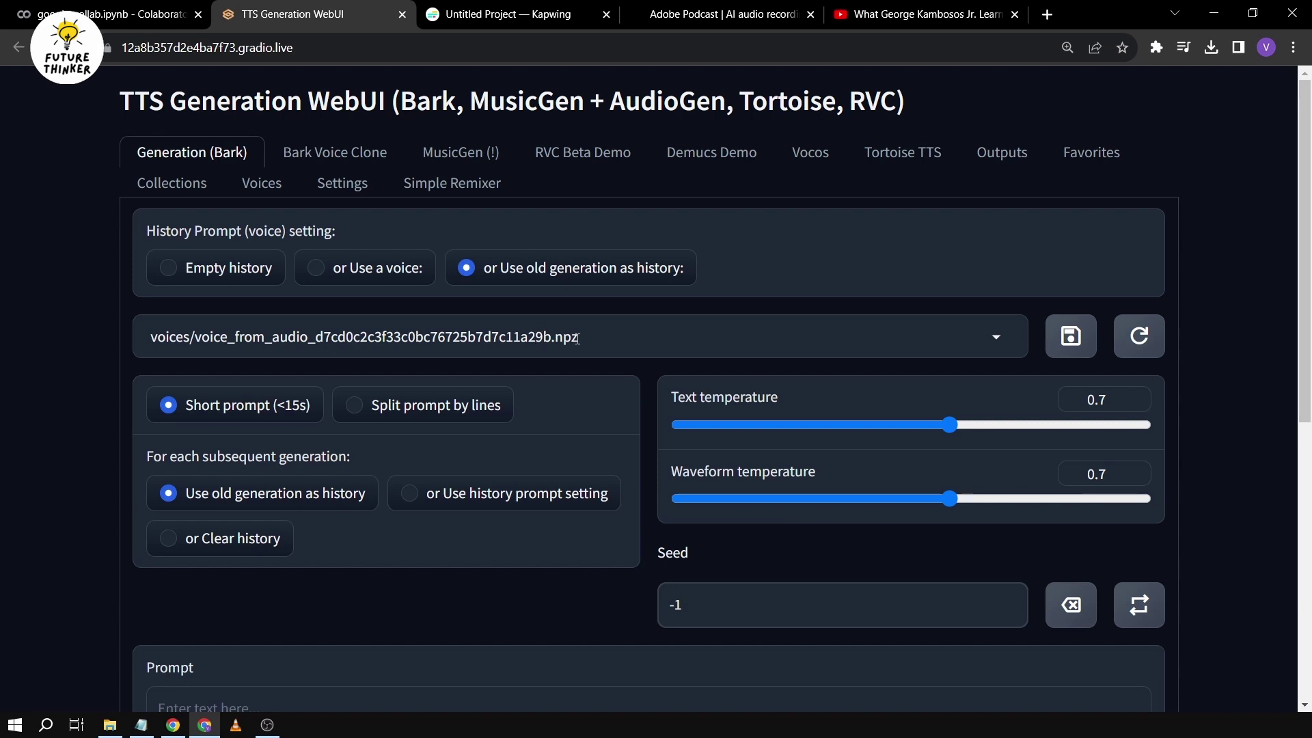
pyautogui.scroll(-1, 75, 440)
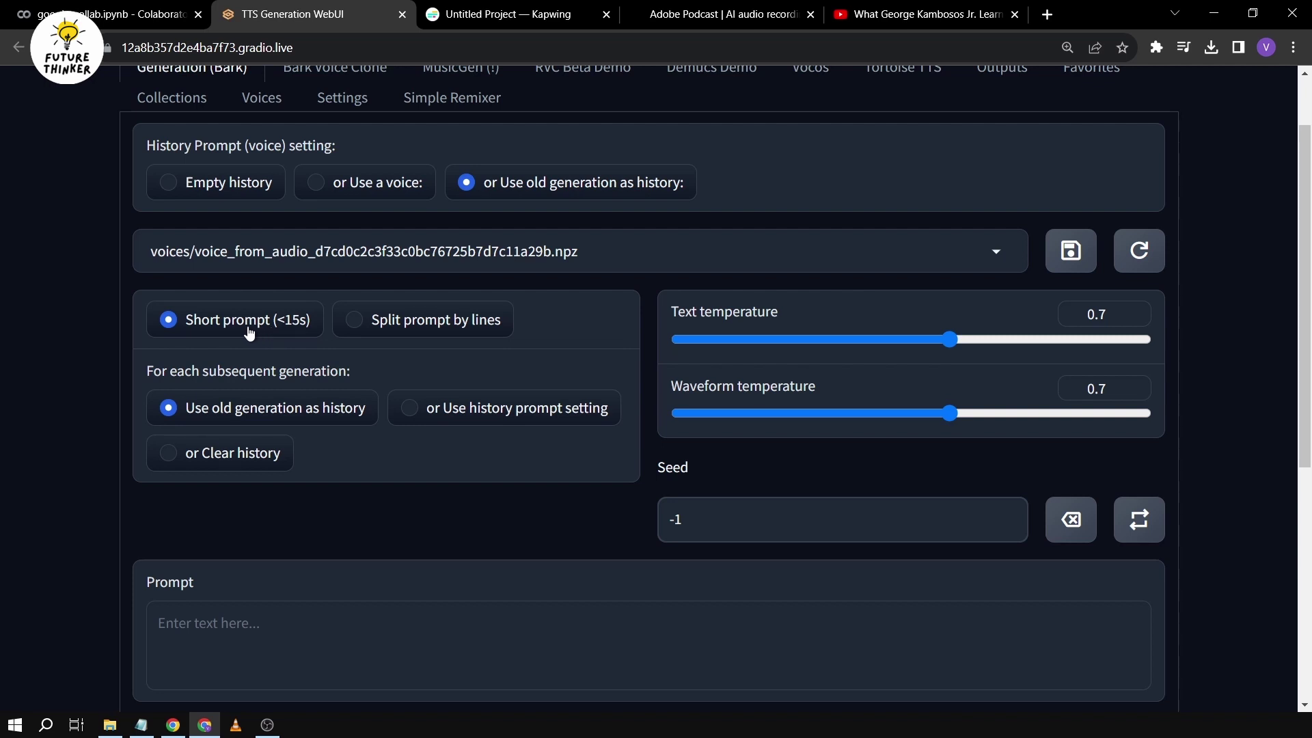
pyautogui.scroll(-1, 245, 506)
pyautogui.click(231, 568)
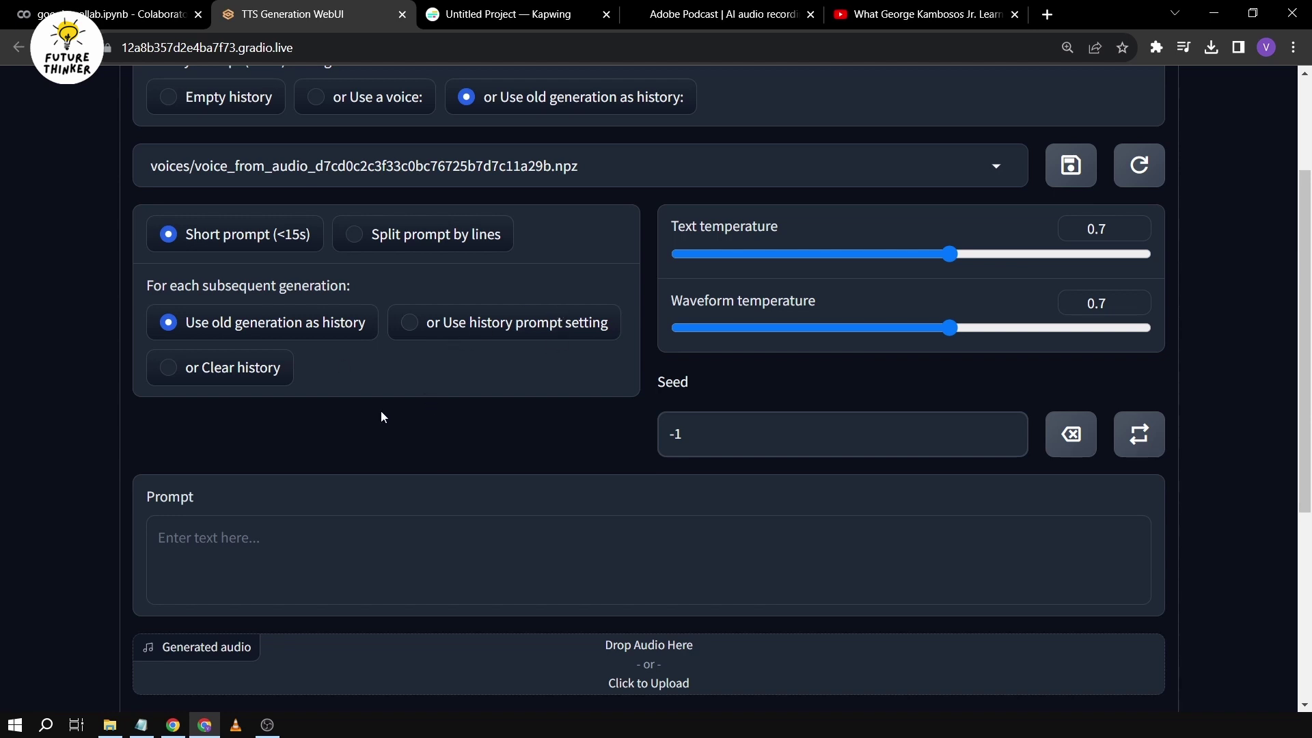
pyautogui.moveTo(190, 287); pyautogui.dragTo(314, 287)
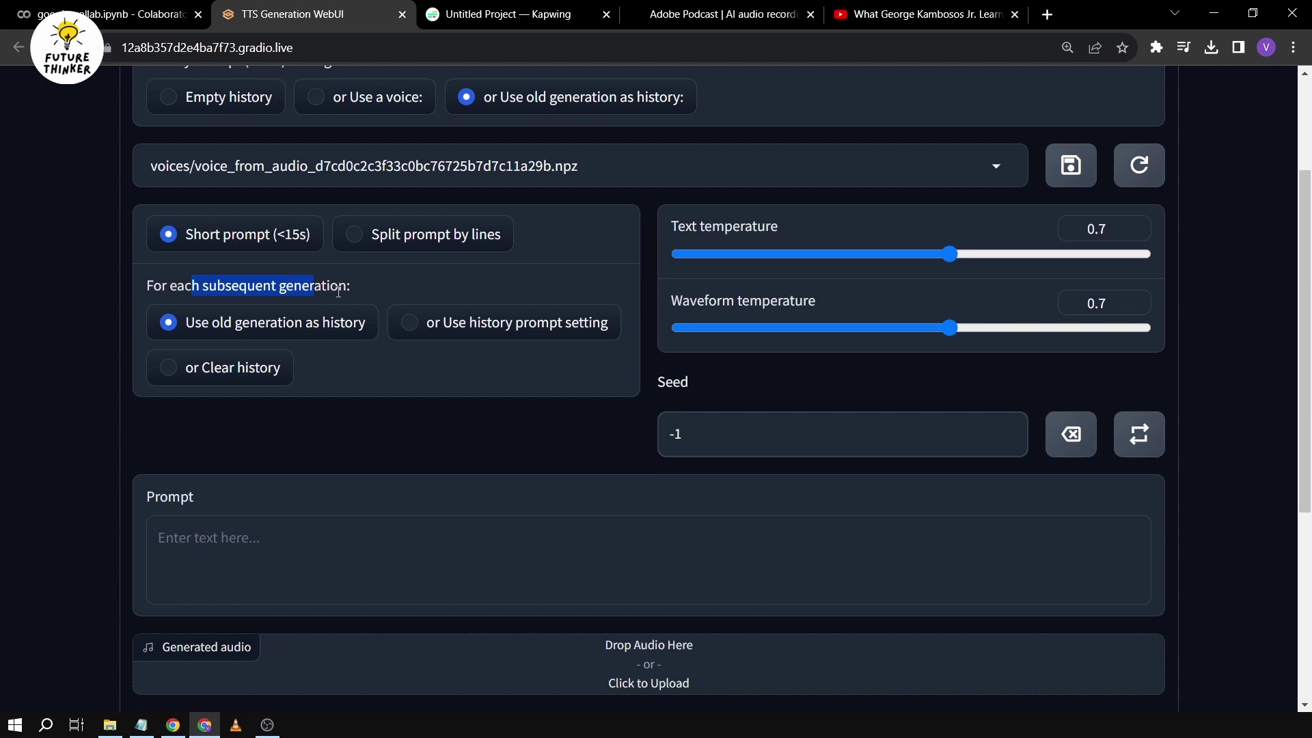
pyautogui.click(411, 323)
# Enter the two-line prompt "Hey Guys good morning." and "If you enjoy this tutorial, please don't forget to subscribe to the channel and leave this video a like."
pyautogui.scroll(1, 540, 273)
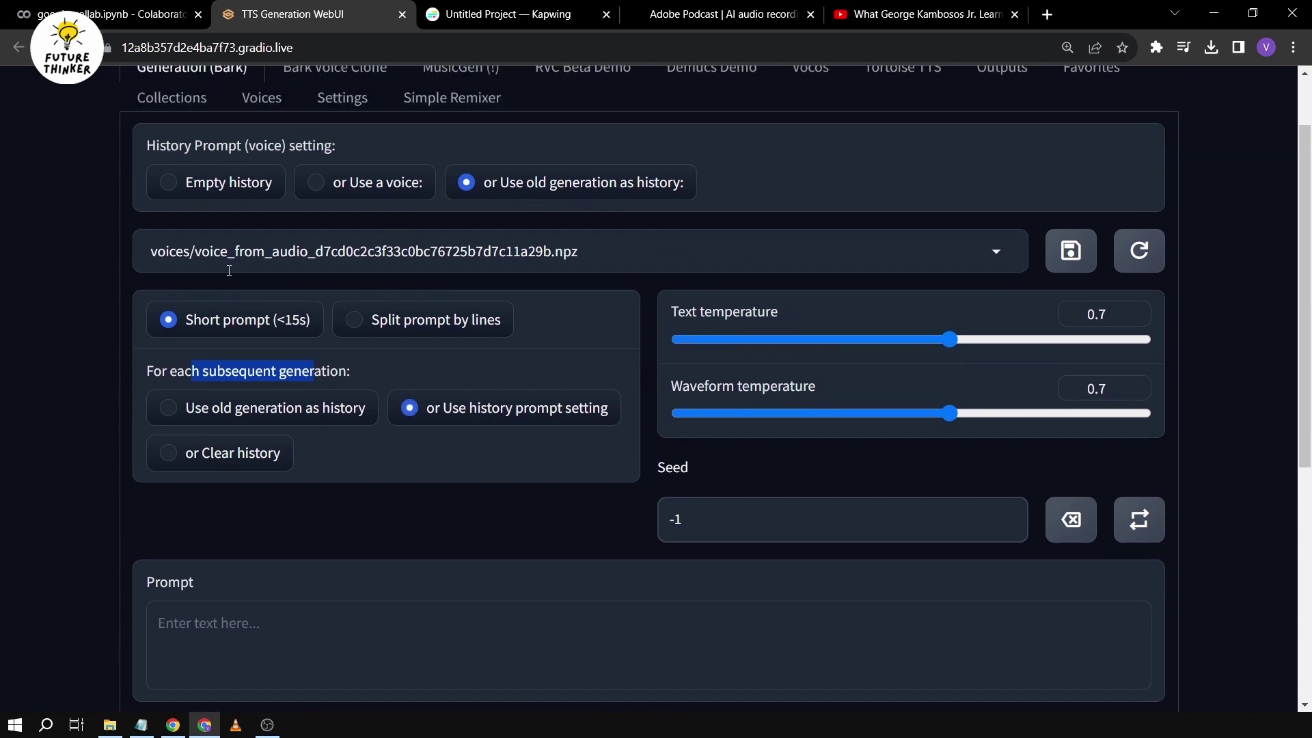
pyautogui.click(252, 625)
pyautogui.scroll(-2, 252, 535)
pyautogui.write('Good Morning Guys. A')
pyautogui.hotkey('ctrl', 'a')
pyautogui.write('Hey Guys good morning. My name i')
pyautogui.press('BackSpace')
pyautogui.press('BackSpace')
pyautogui.press('BackSpace')
pyautogui.press('BackSpace')
pyautogui.press('BackSpace')
pyautogui.press('BackSpace')
pyautogui.press('BackSpace')
pyautogui.press('BackSpace')
pyautogui.press('BackSpace')
pyautogui.write("If you enjoy this tutorial, please don't forget to subscribe to the channel and leave this ")
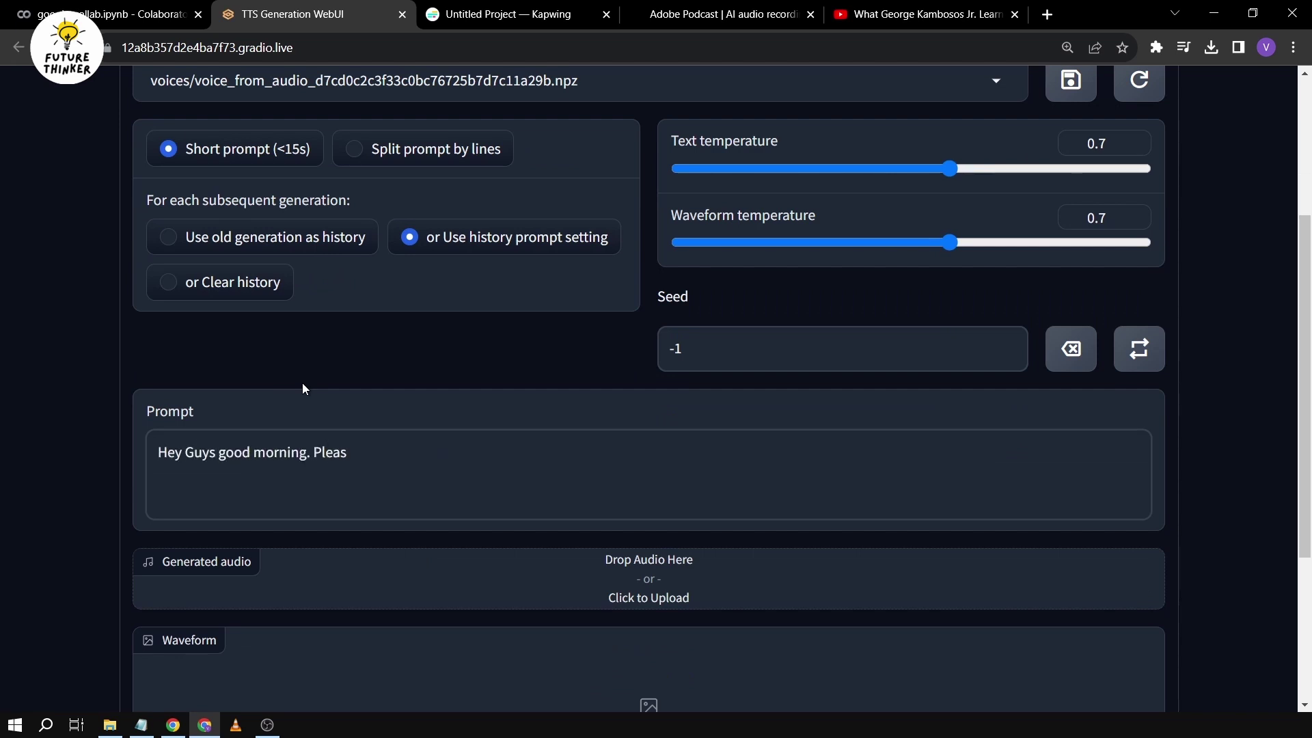
pyautogui.write('video a like.')
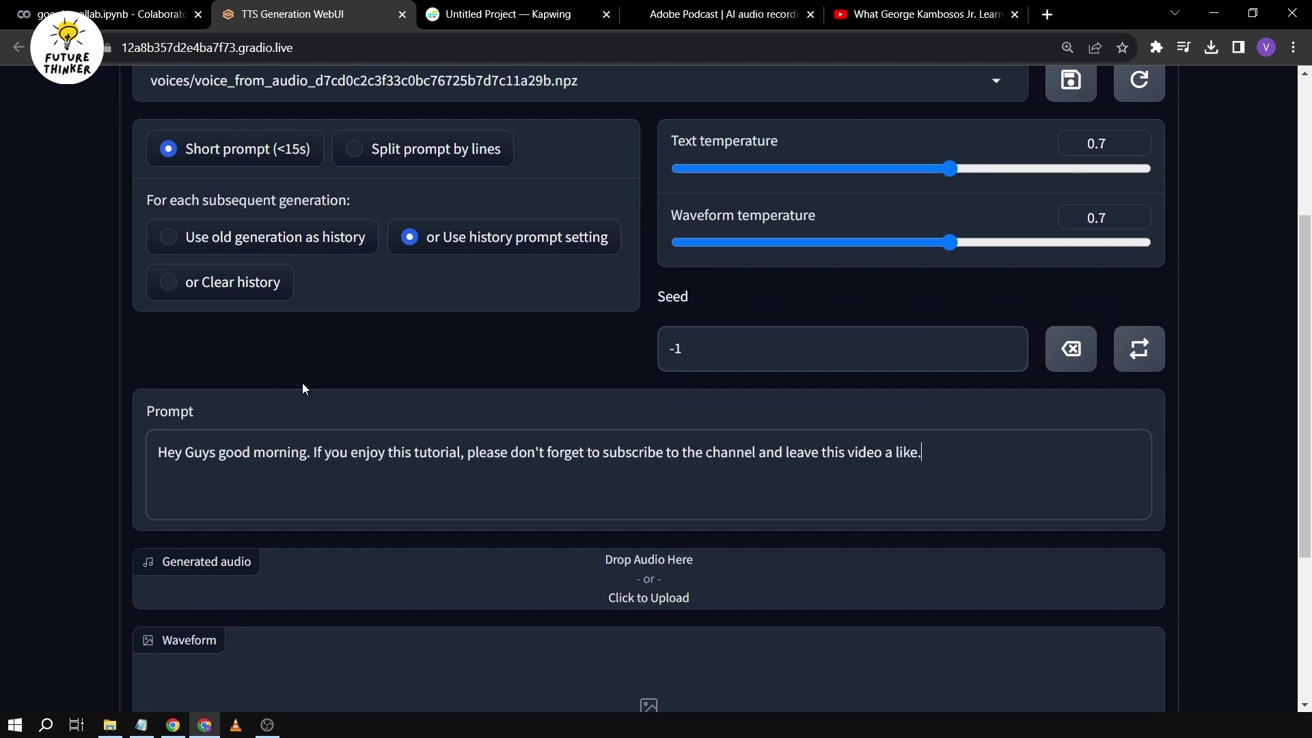
pyautogui.hotkey('ctrl', 'a')
pyautogui.write("Hey Guys good morning. If you enjoy this tutorial, please don't forget to subscribe to the channel and leave this video a like.")
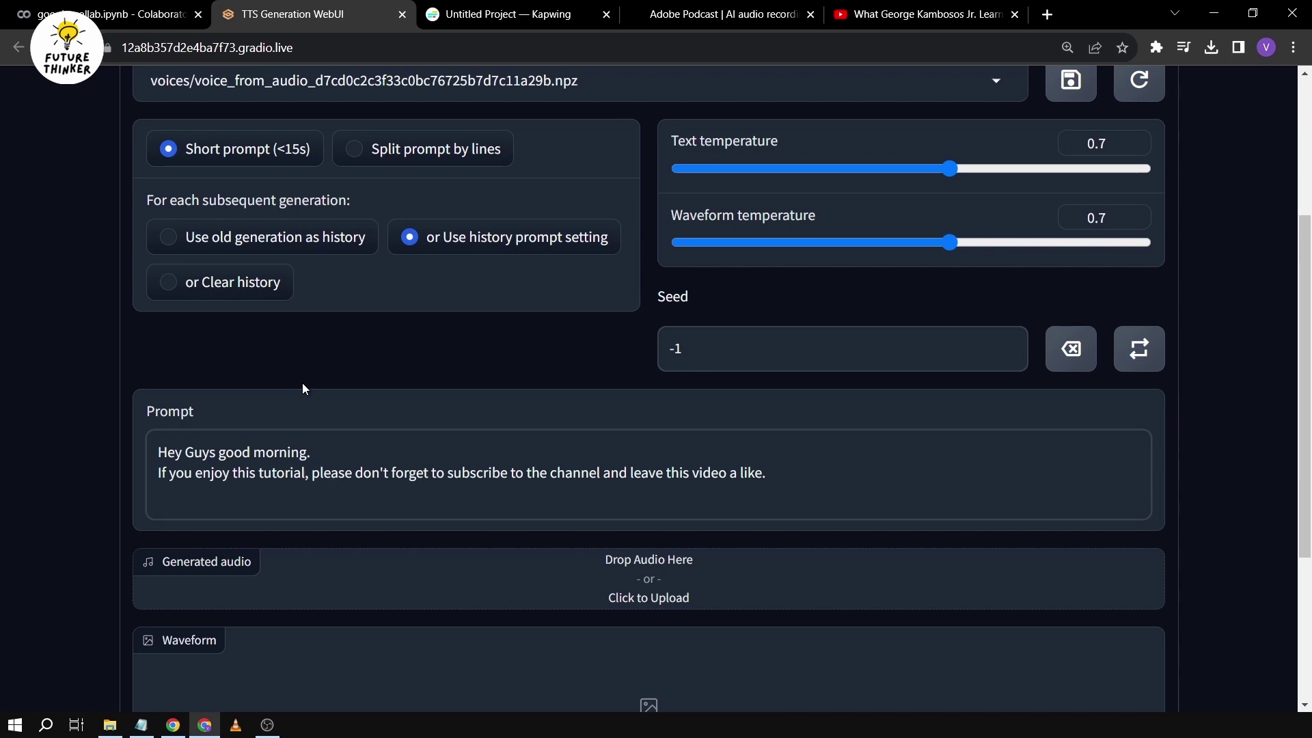
# Set the text temperature to 0.8 and generate one speech clip from the prompt
pyautogui.scroll(-1, 305, 386)
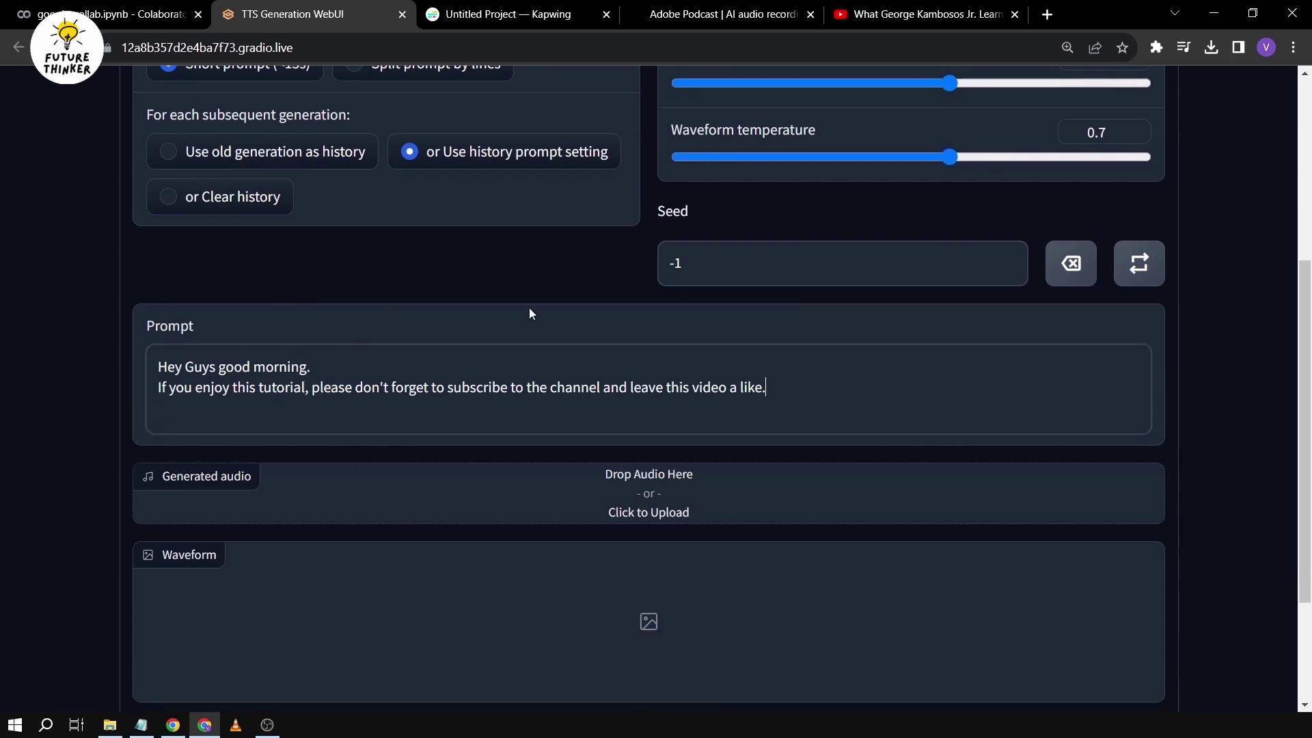
pyautogui.scroll(1, 530, 314)
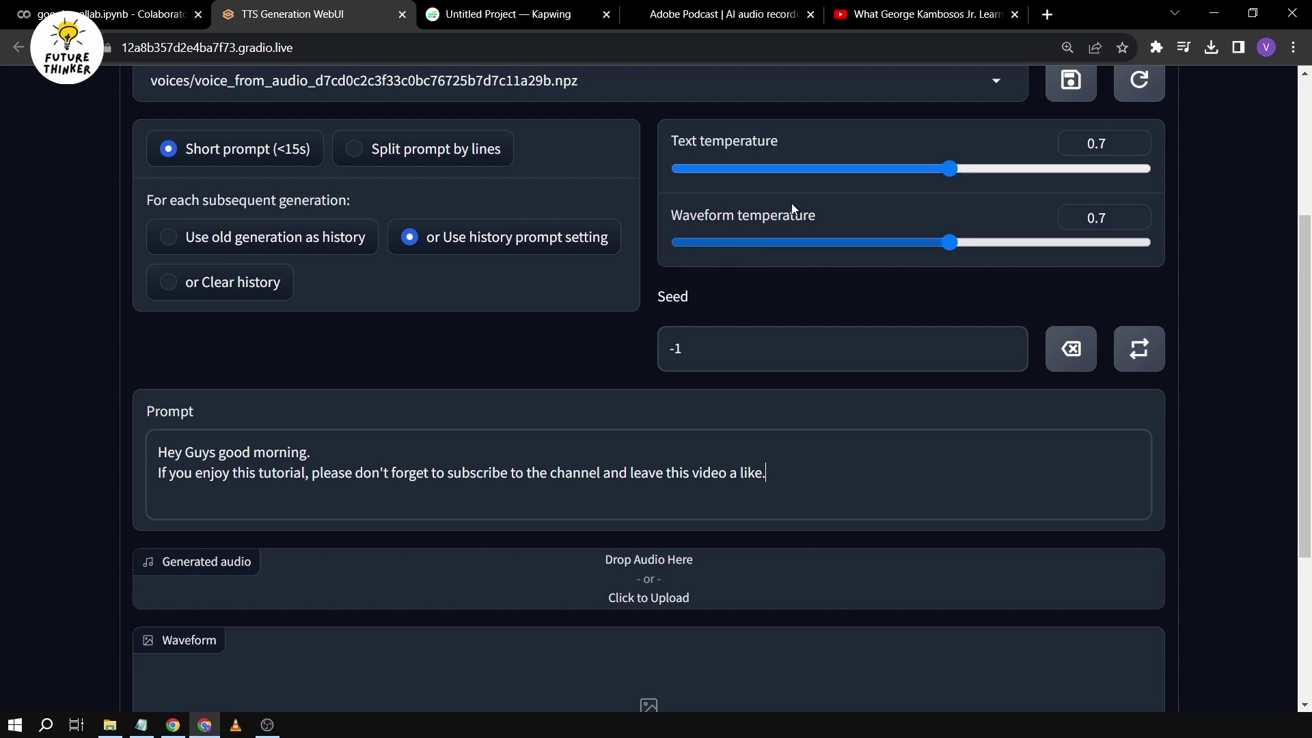
pyautogui.scroll(1, 747, 306)
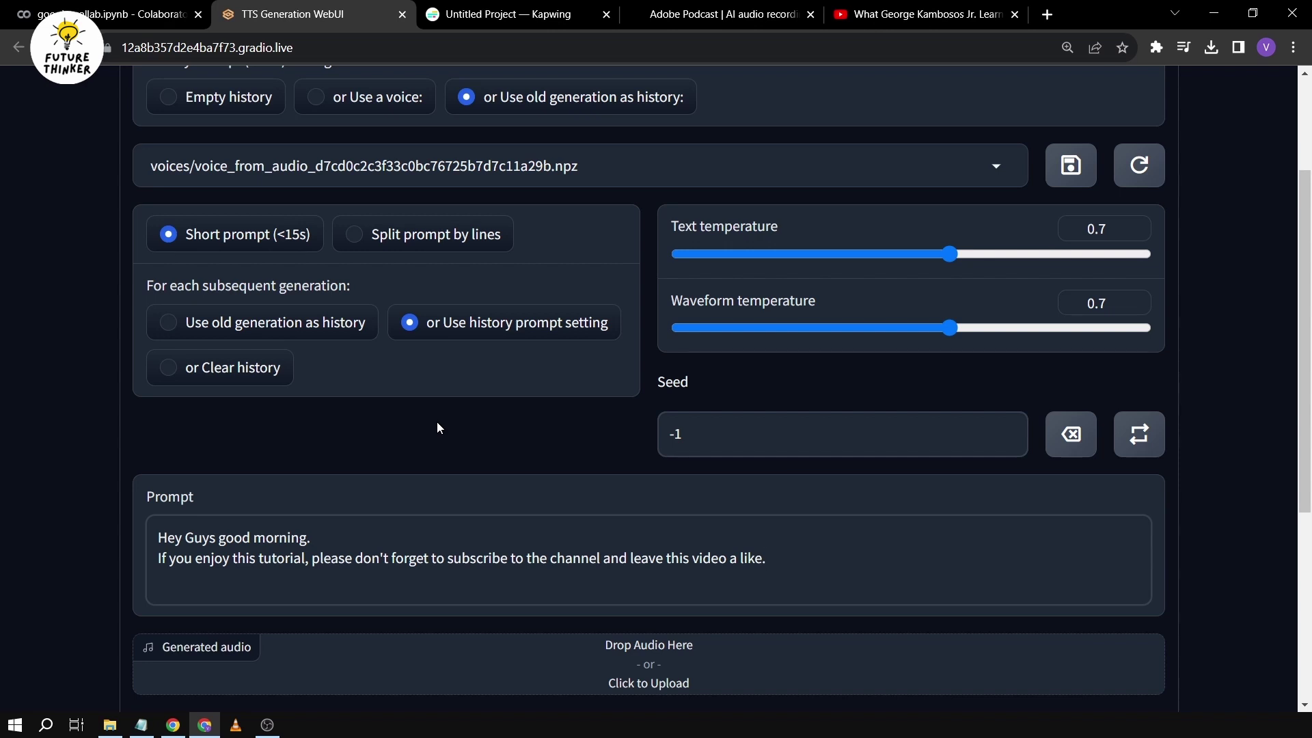
pyautogui.scroll(-1, 437, 421)
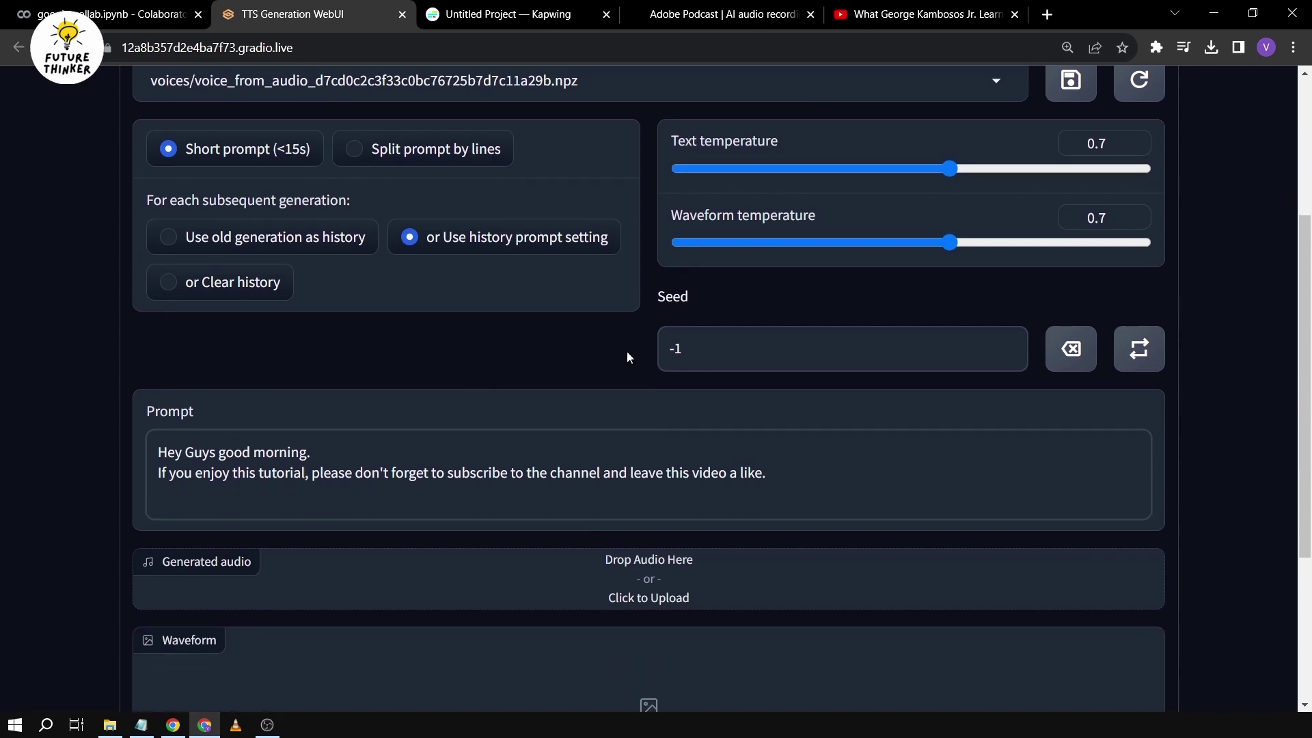
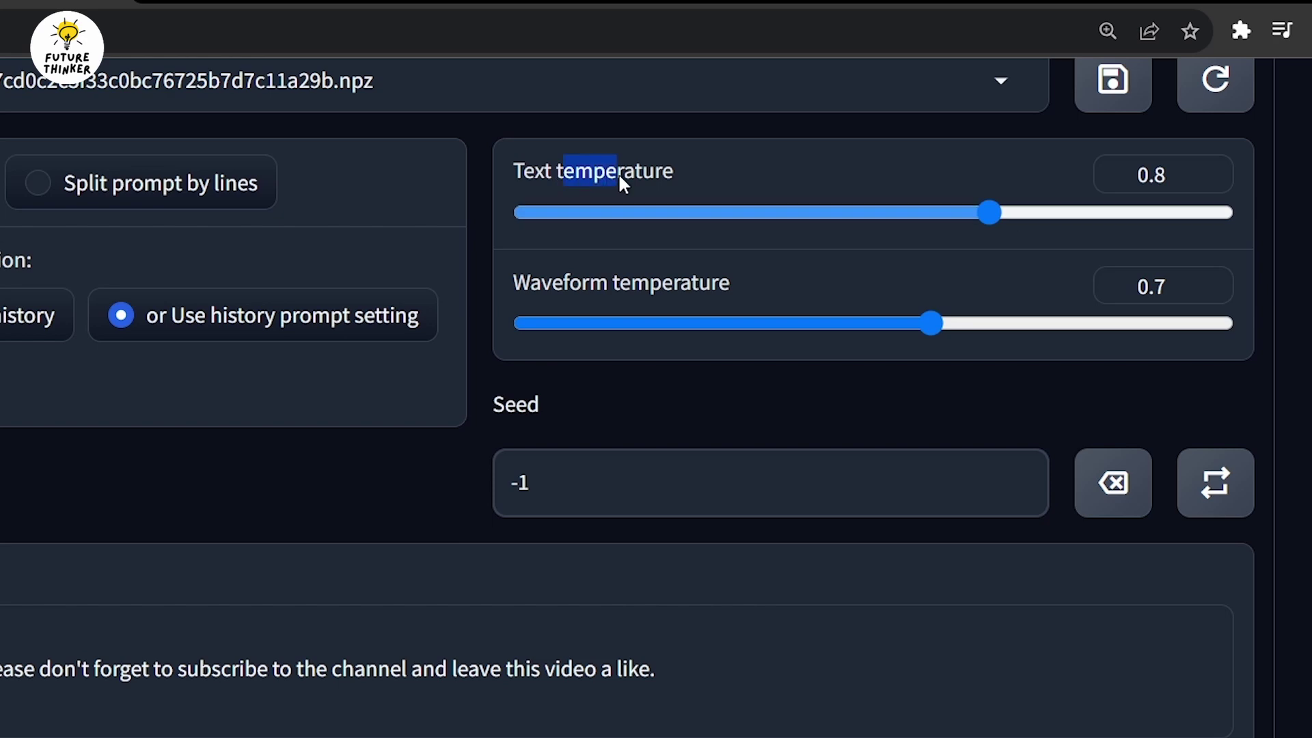
pyautogui.click(679, 170)
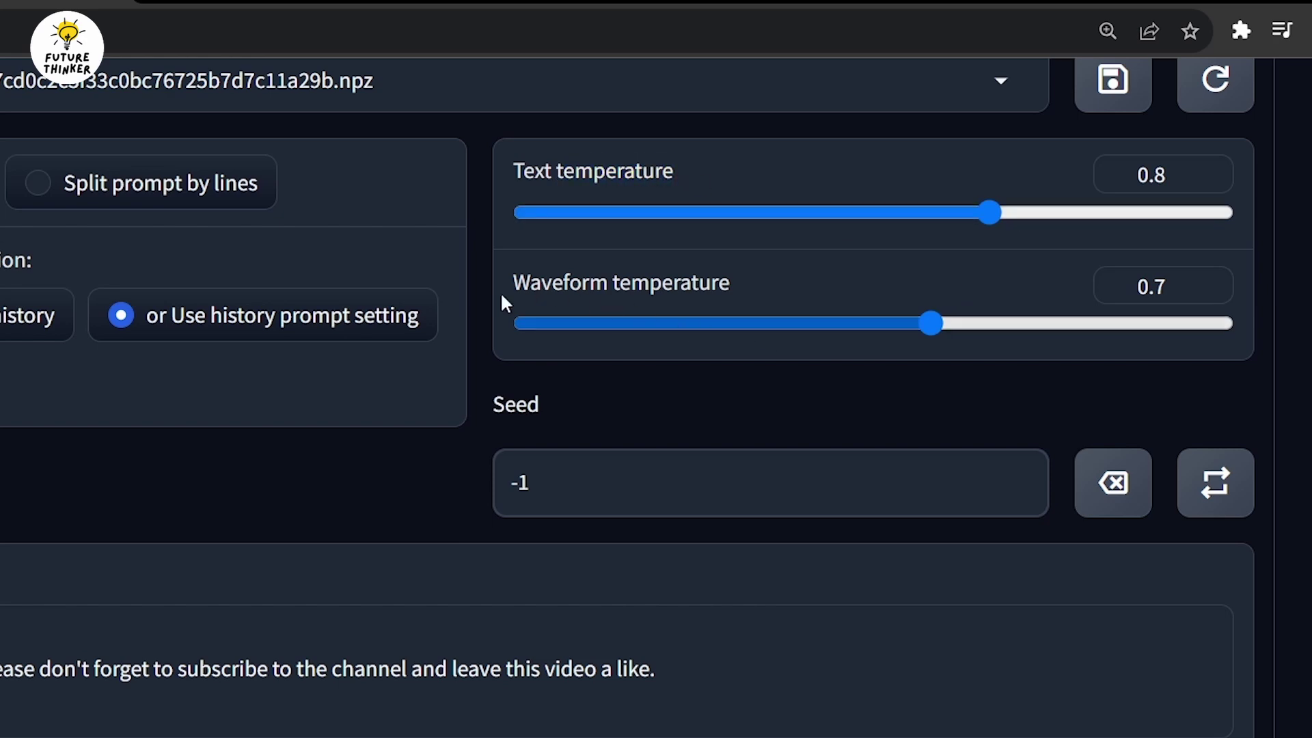
pyautogui.scroll(-4, 79, 412)
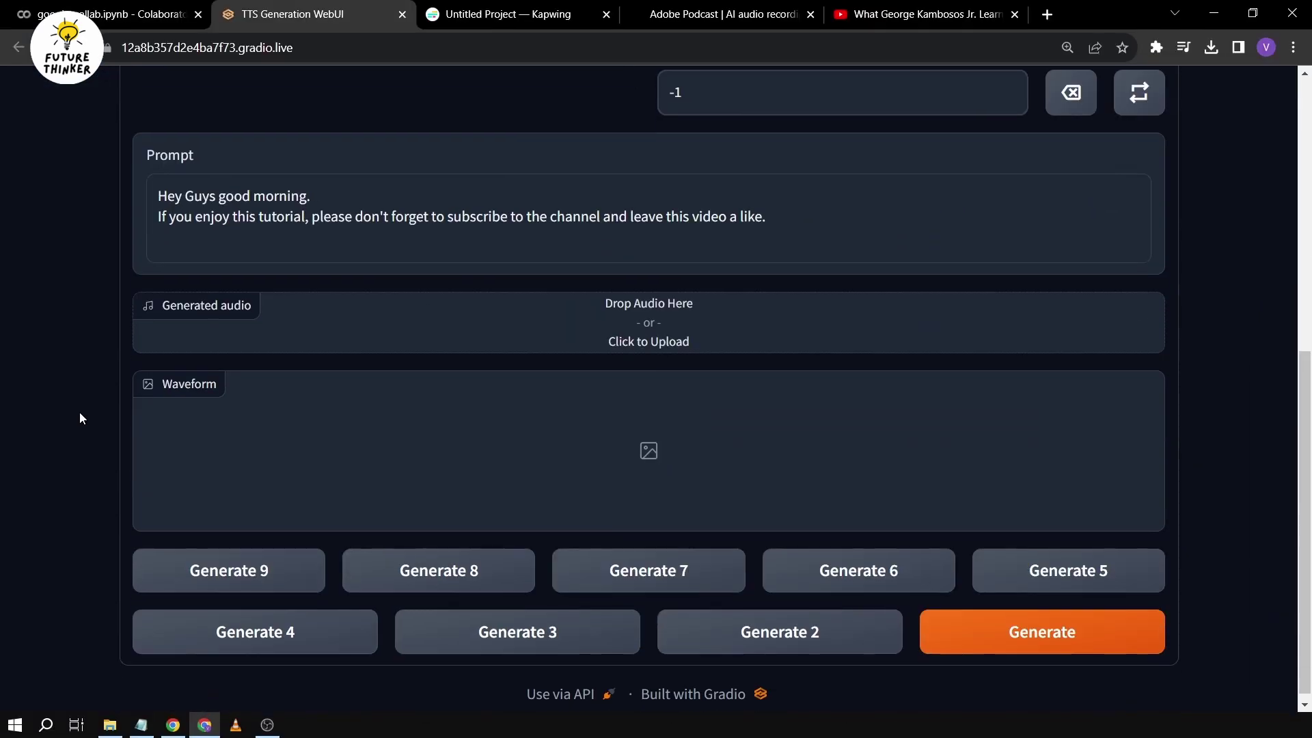
pyautogui.click(1013, 627)
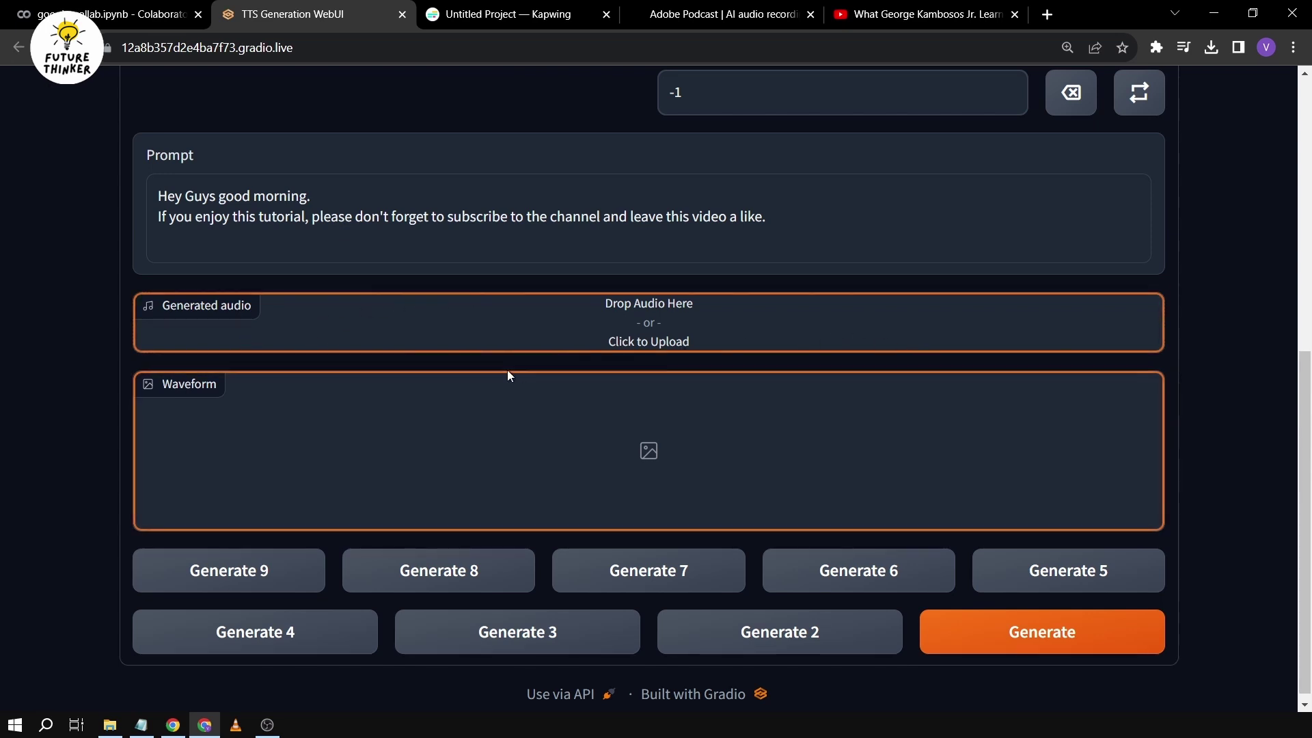
# Check the model download progress in the Colab notebook and play the generated clip in TTS Generation WebUI
pyautogui.click(110, 14)
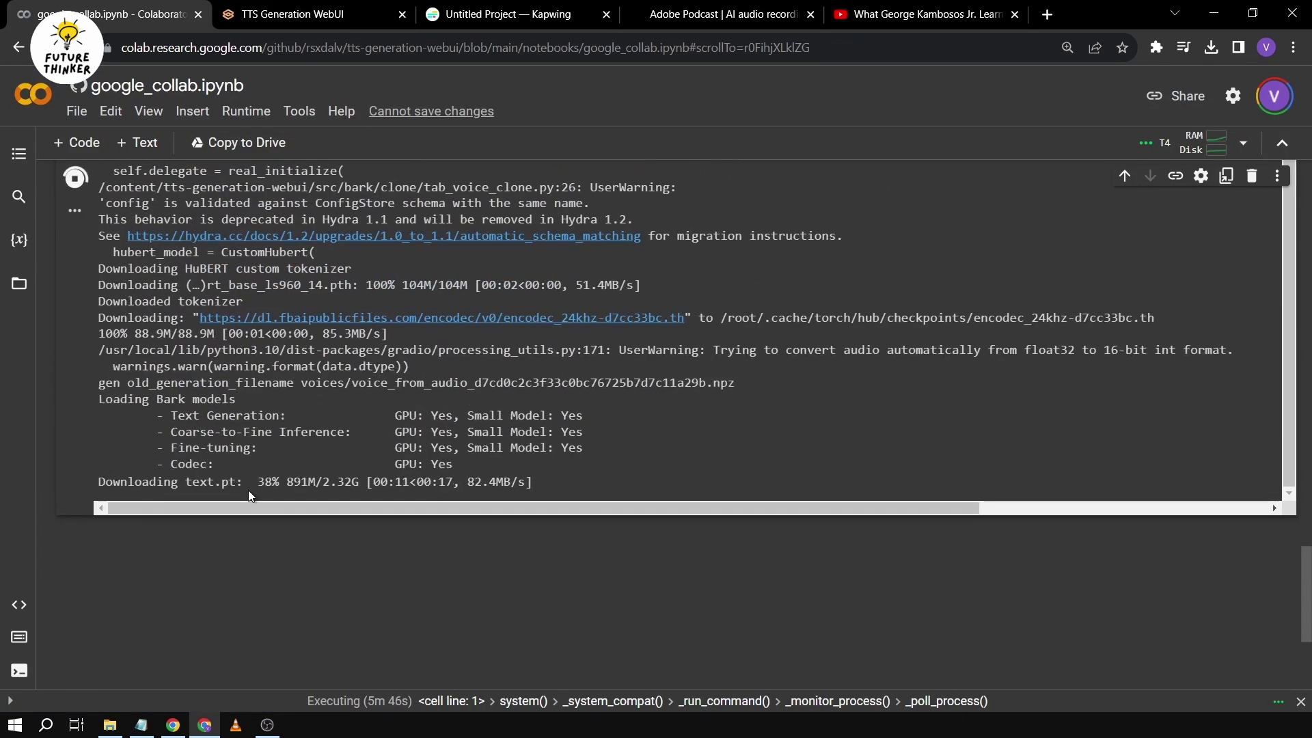
pyautogui.click(294, 14)
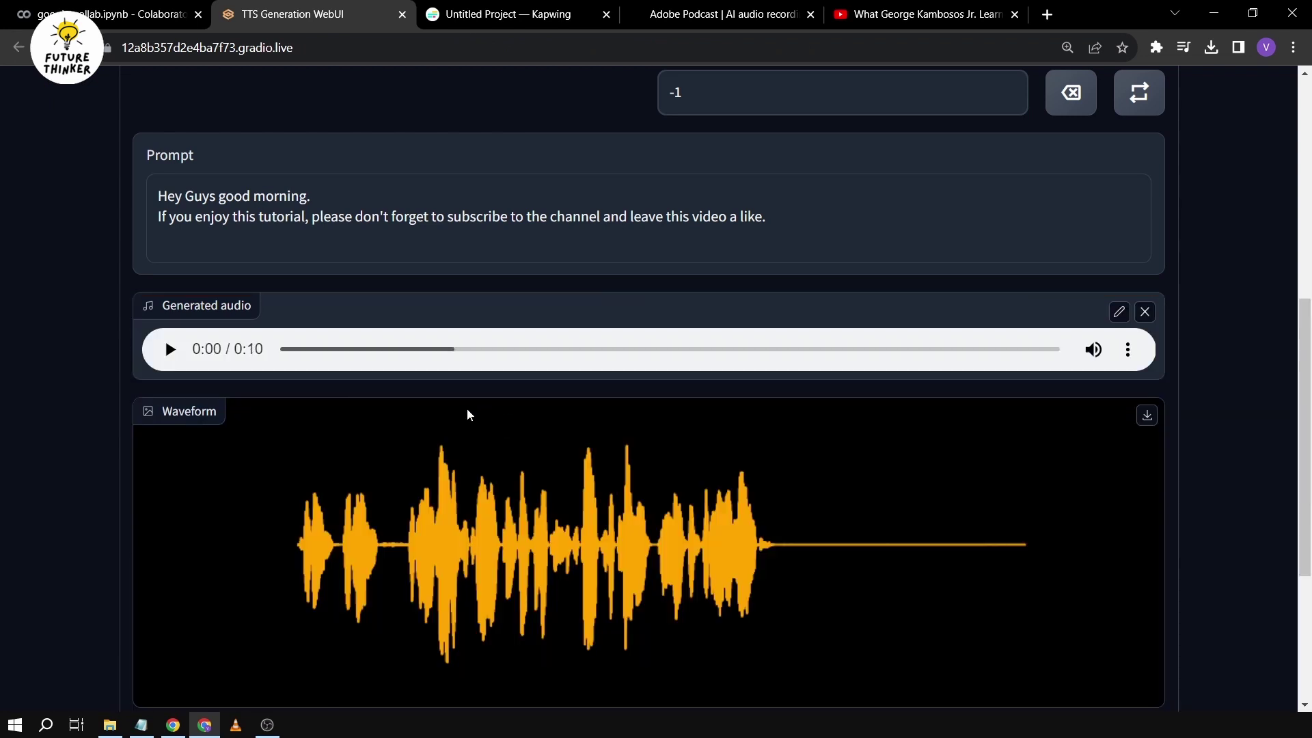
pyautogui.click(171, 348)
pyautogui.scroll(-1, 500, 491)
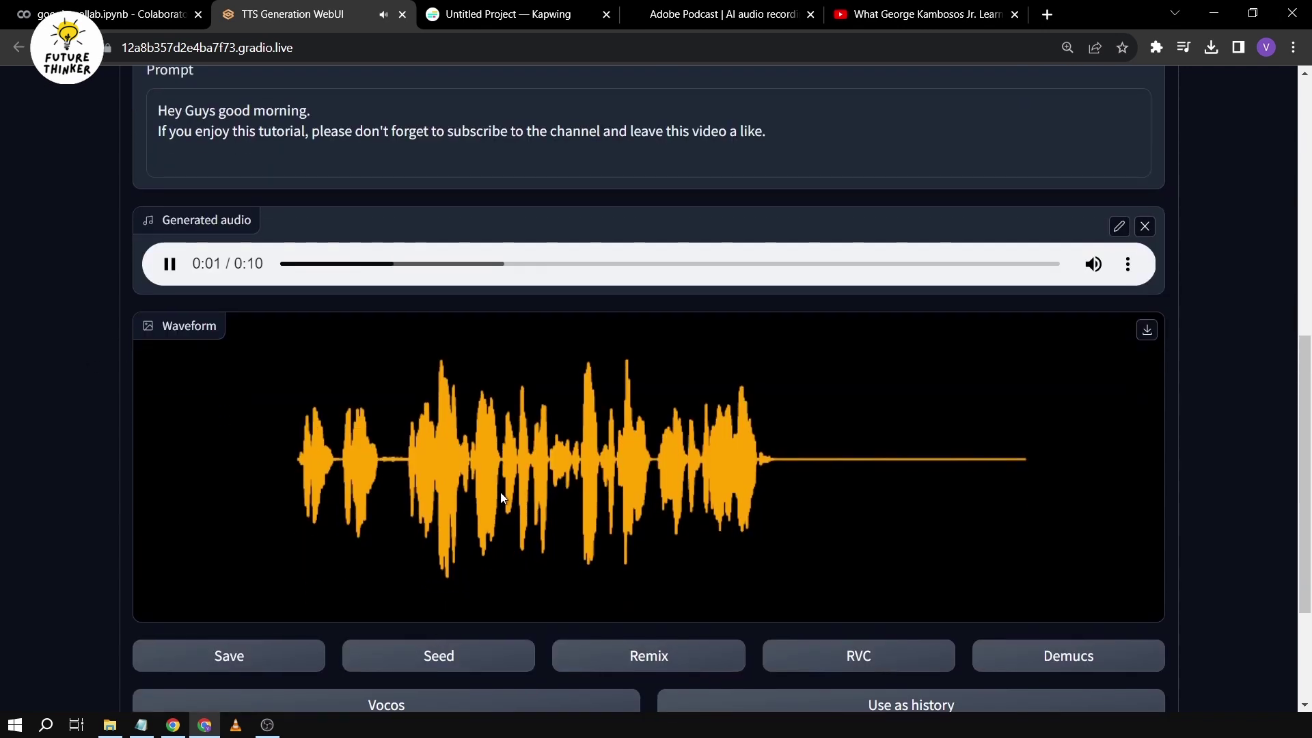
pyautogui.scroll(1, 500, 497)
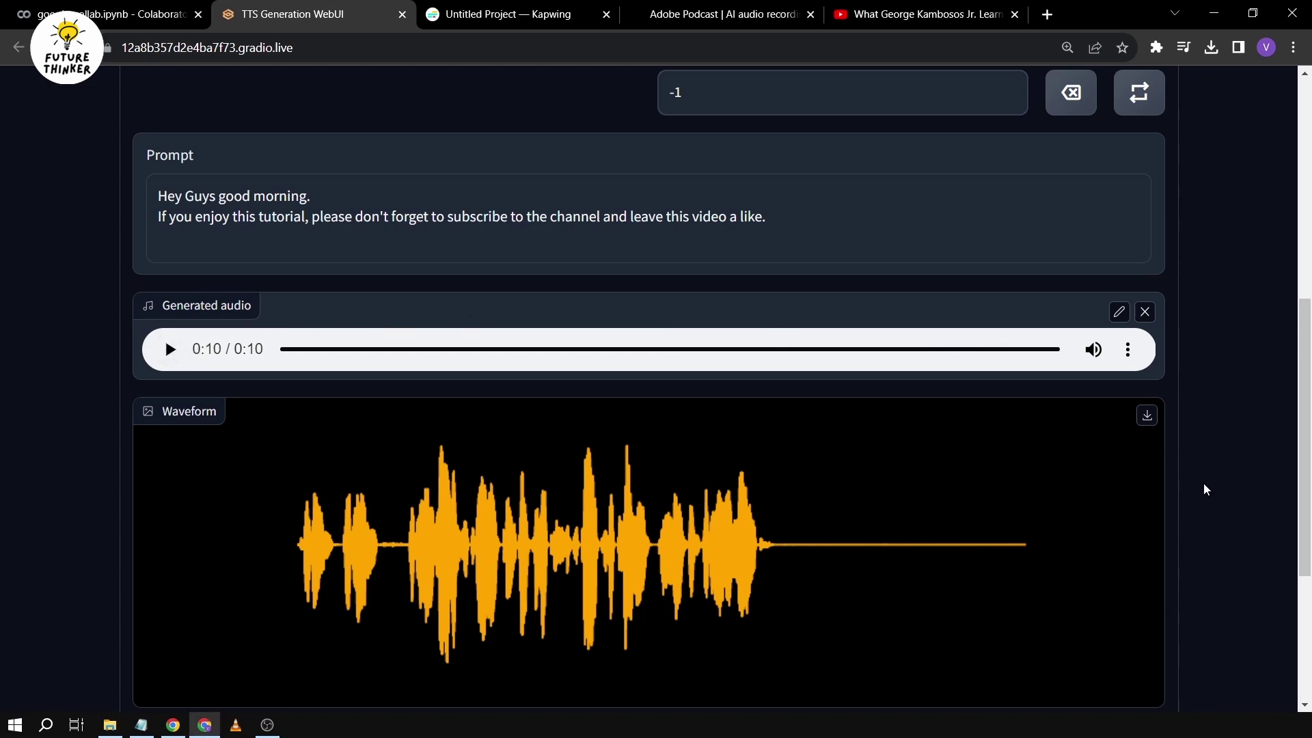
# Set the text temperature to 0.9 and the waveform temperature to 0.65, and generate a new speech clip from the same prompt
pyautogui.scroll(6, 1194, 485)
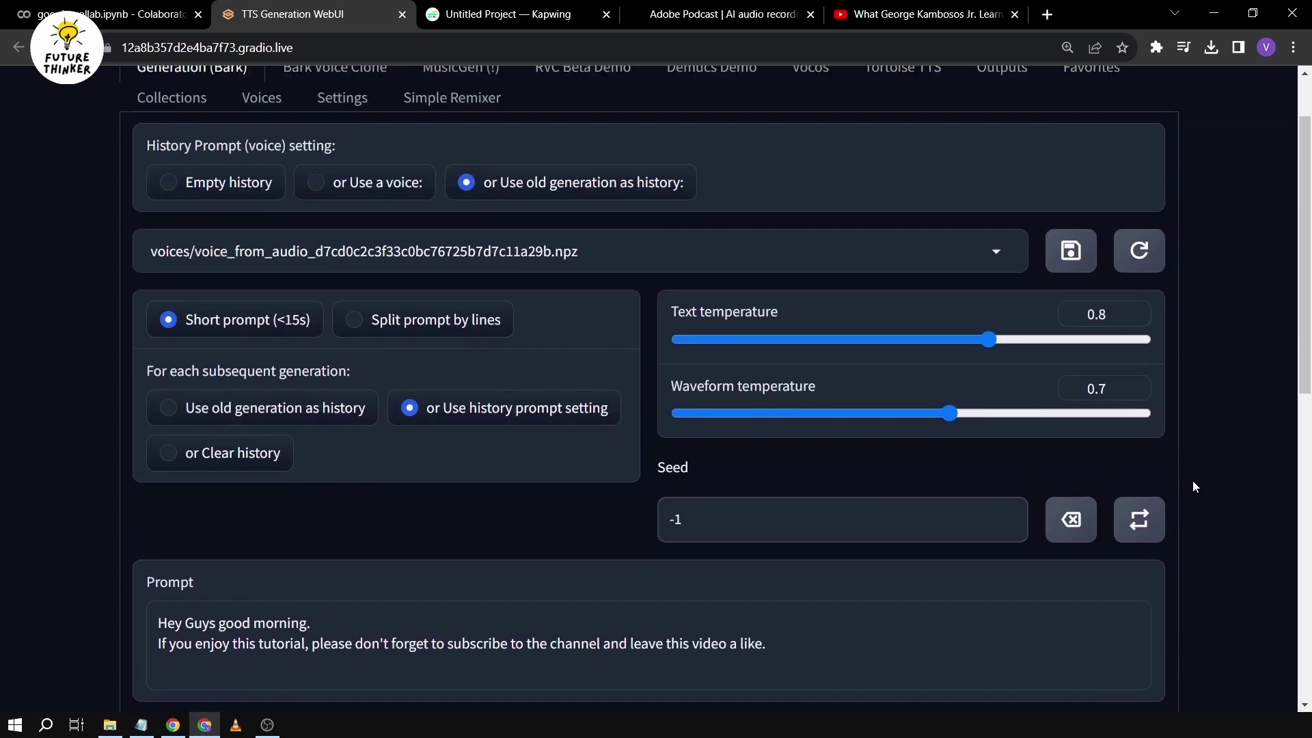
pyautogui.moveTo(987, 345); pyautogui.dragTo(1023, 343)
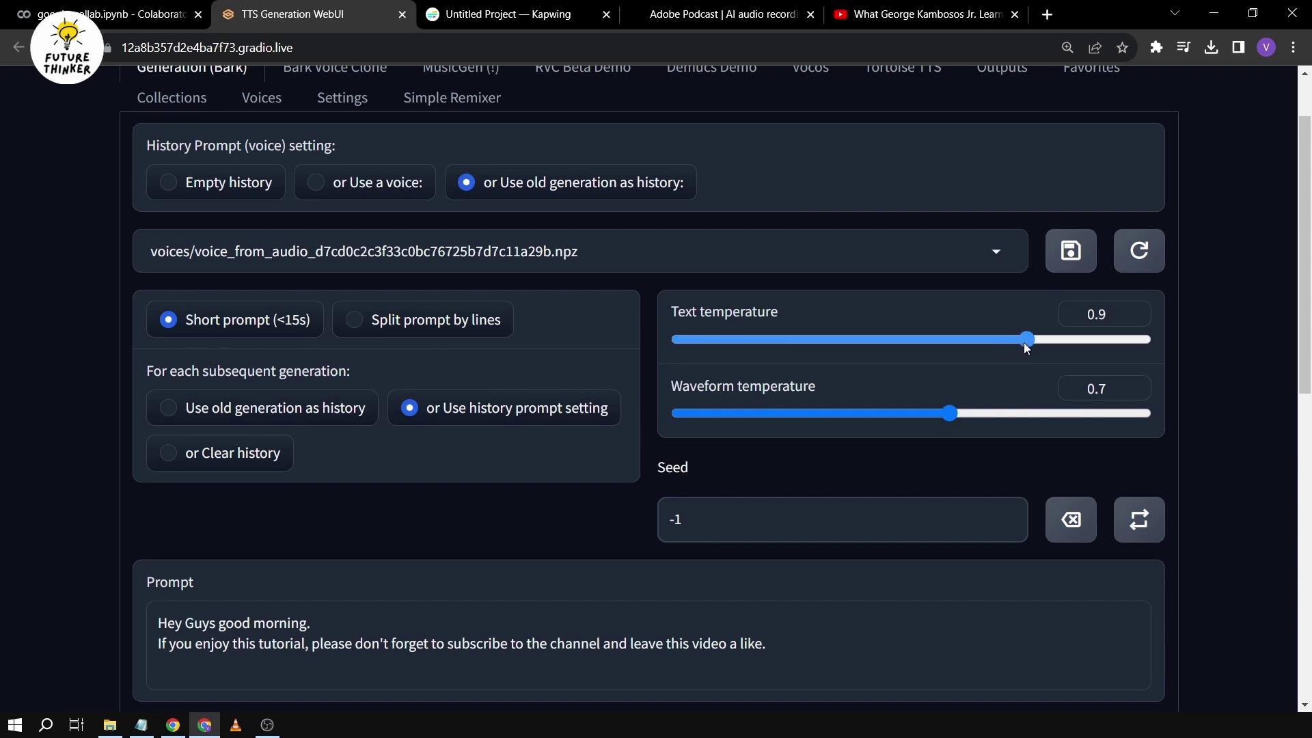
pyautogui.moveTo(953, 413); pyautogui.dragTo(984, 412)
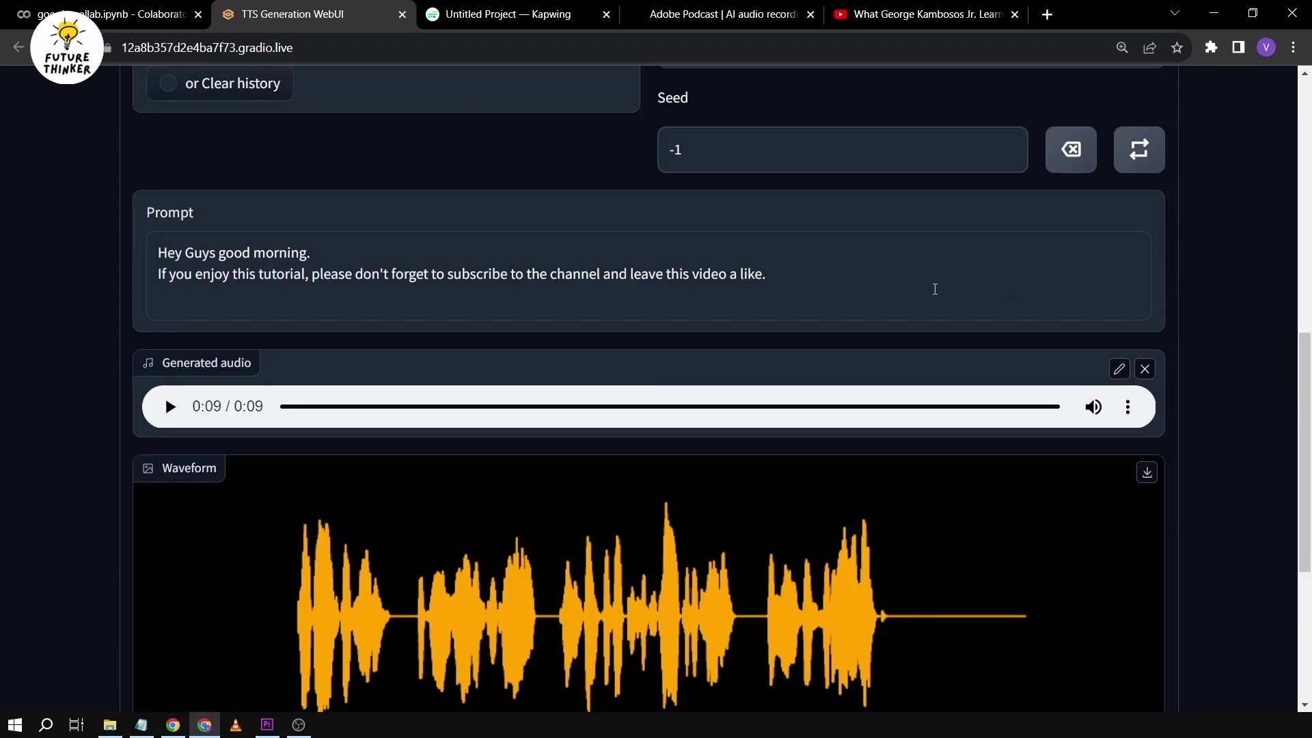
pyautogui.scroll(-5, 935, 289)
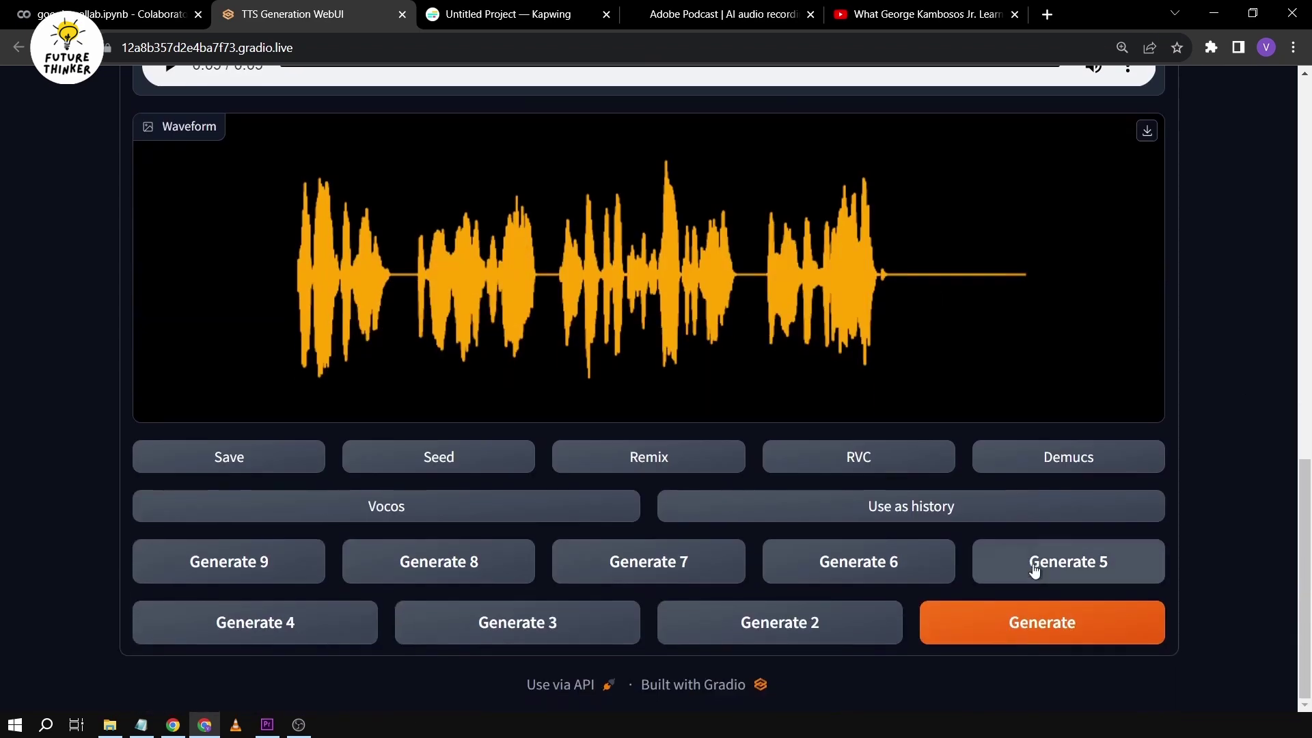
pyautogui.click(1092, 623)
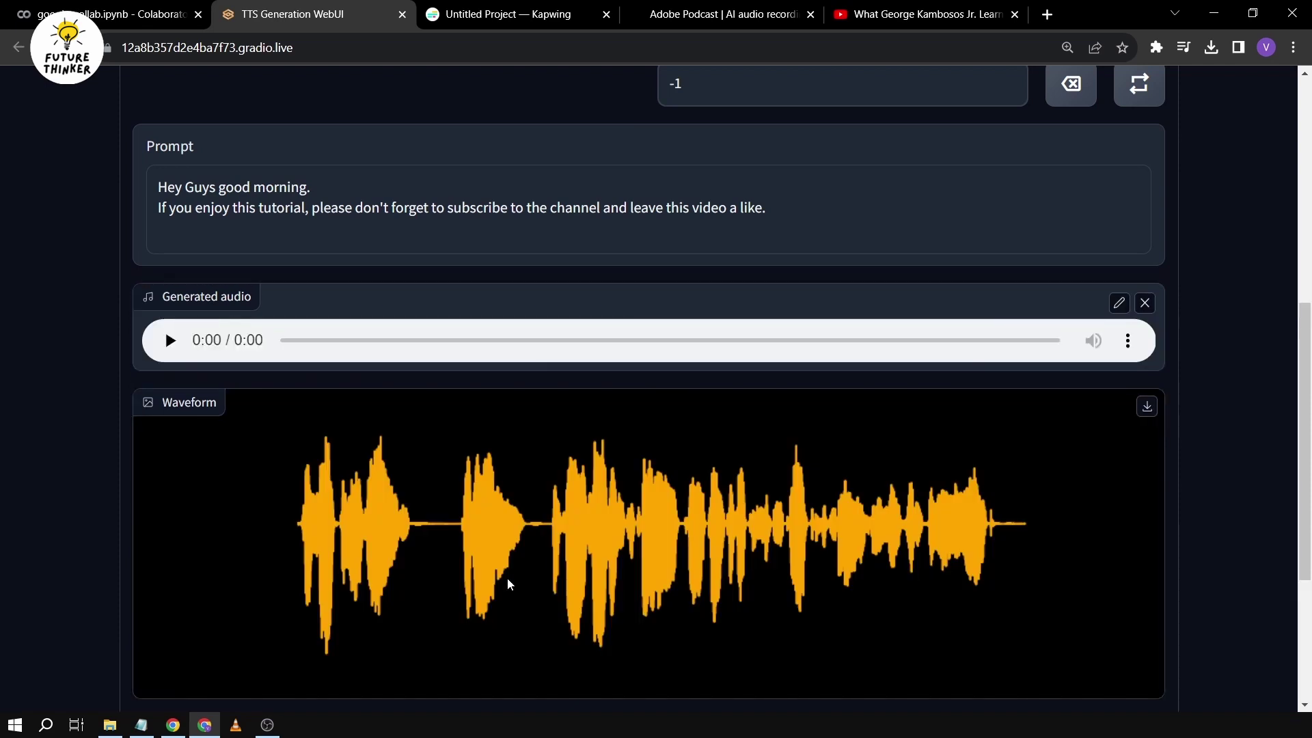
# Play the newly generated clip twice and review its waveform and the temperature settings used for it
pyautogui.click(170, 340)
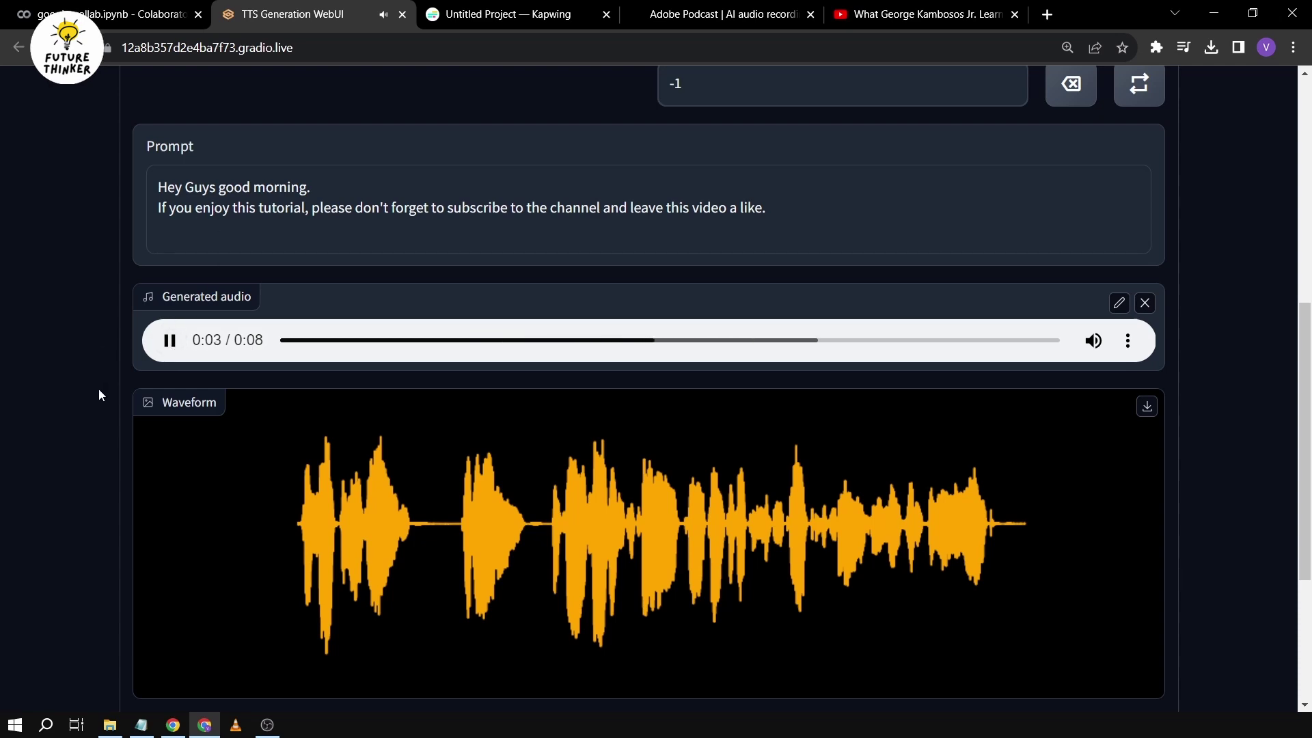
pyautogui.scroll(-4, 86, 479)
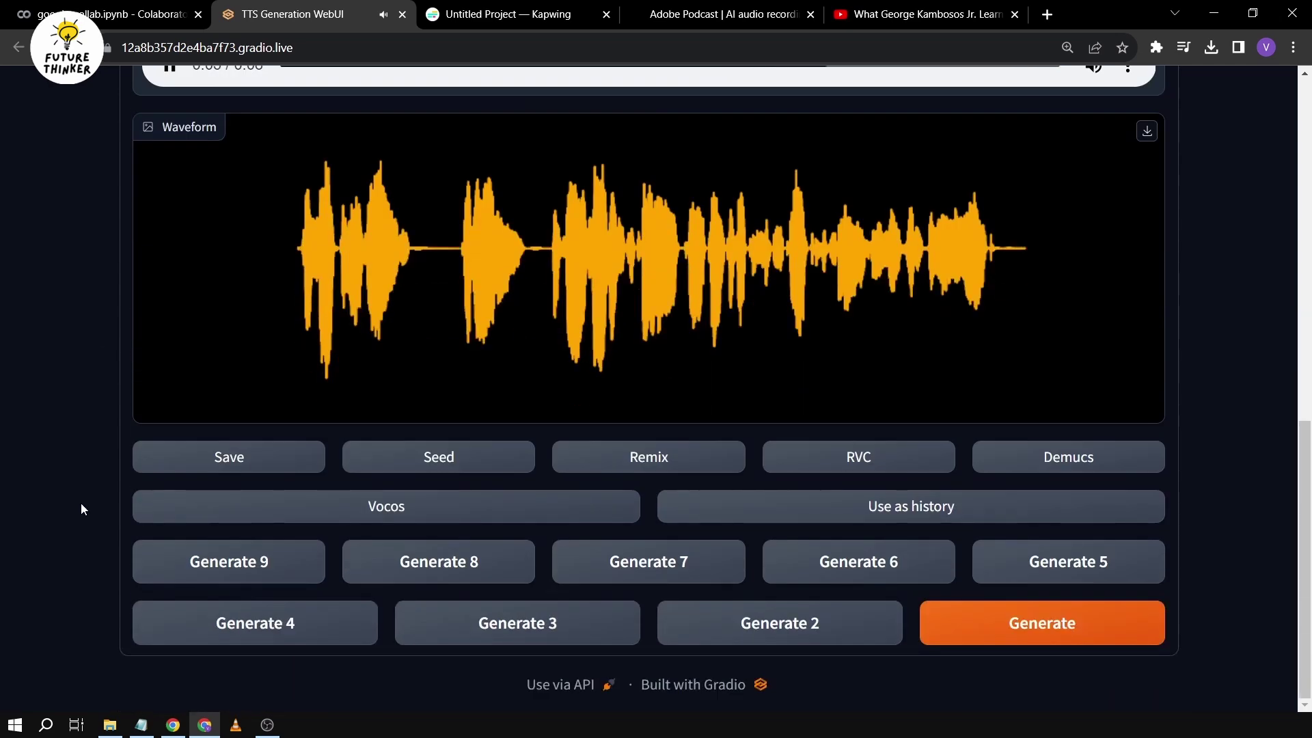
pyautogui.scroll(3, 81, 506)
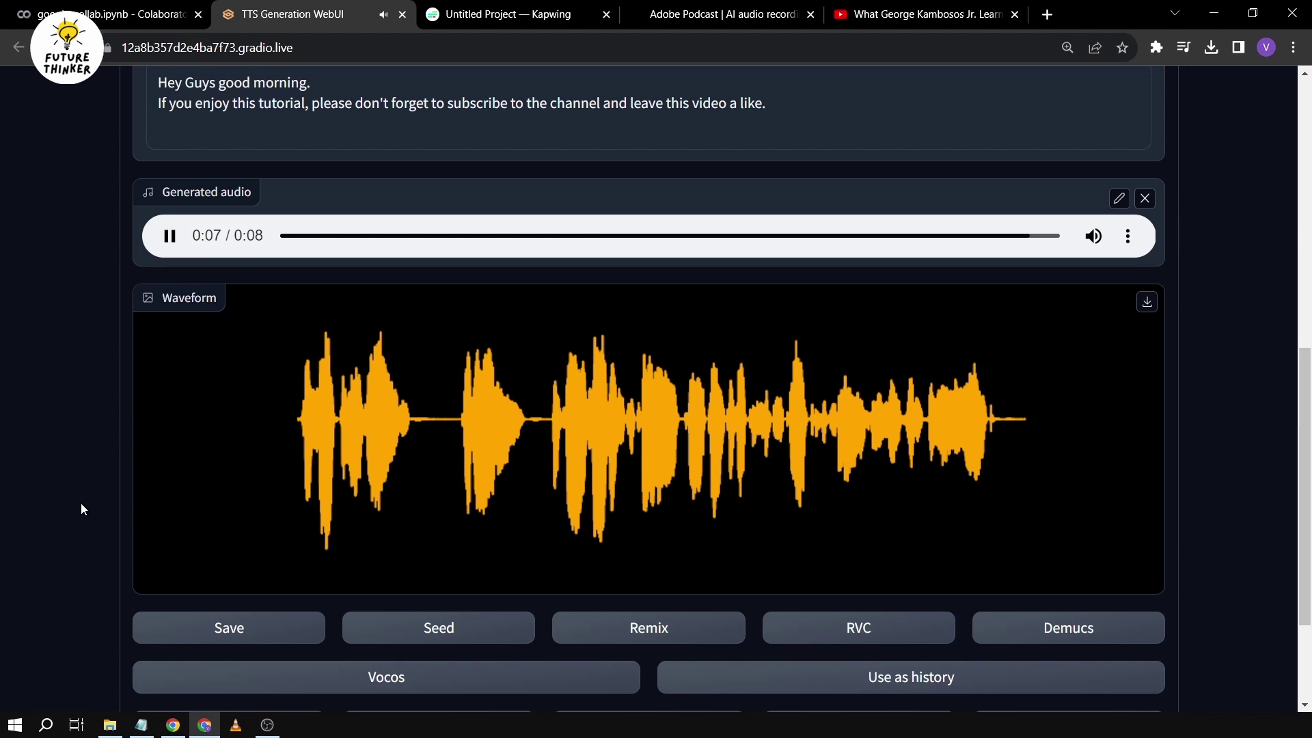
pyautogui.scroll(1, 80, 509)
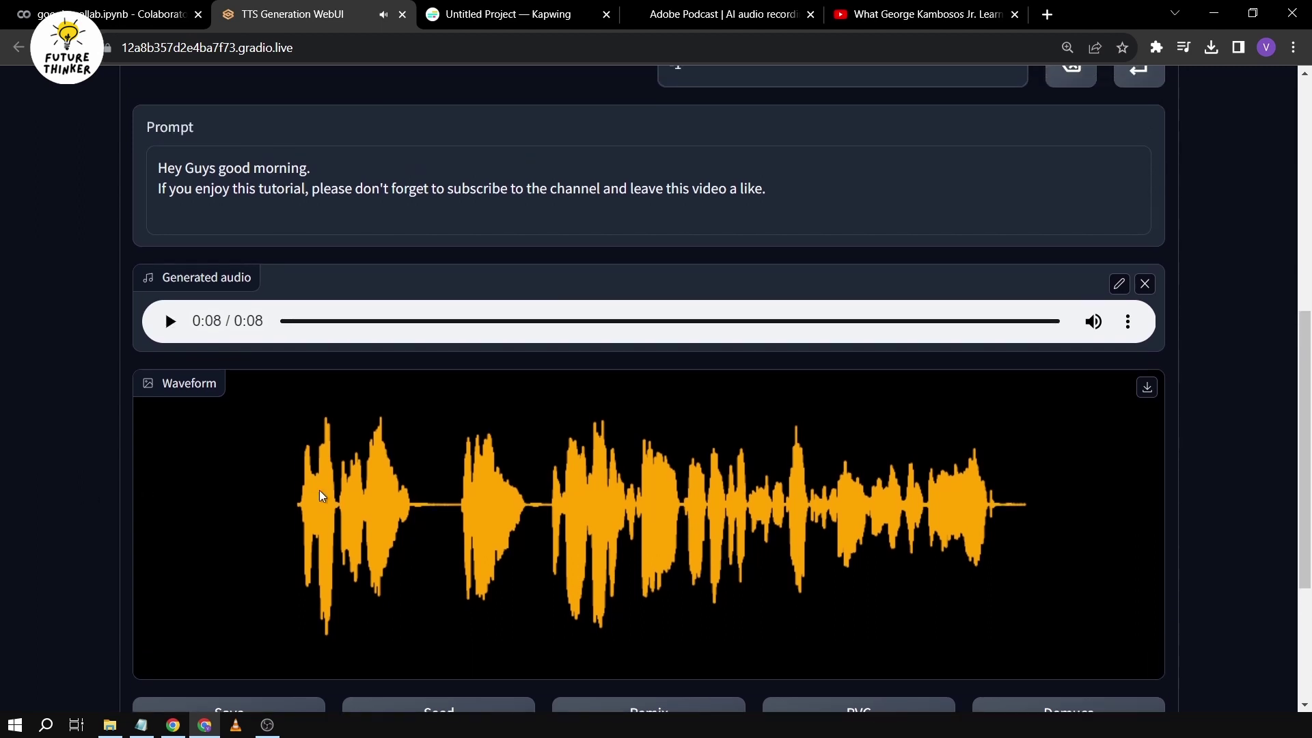
pyautogui.click(170, 321)
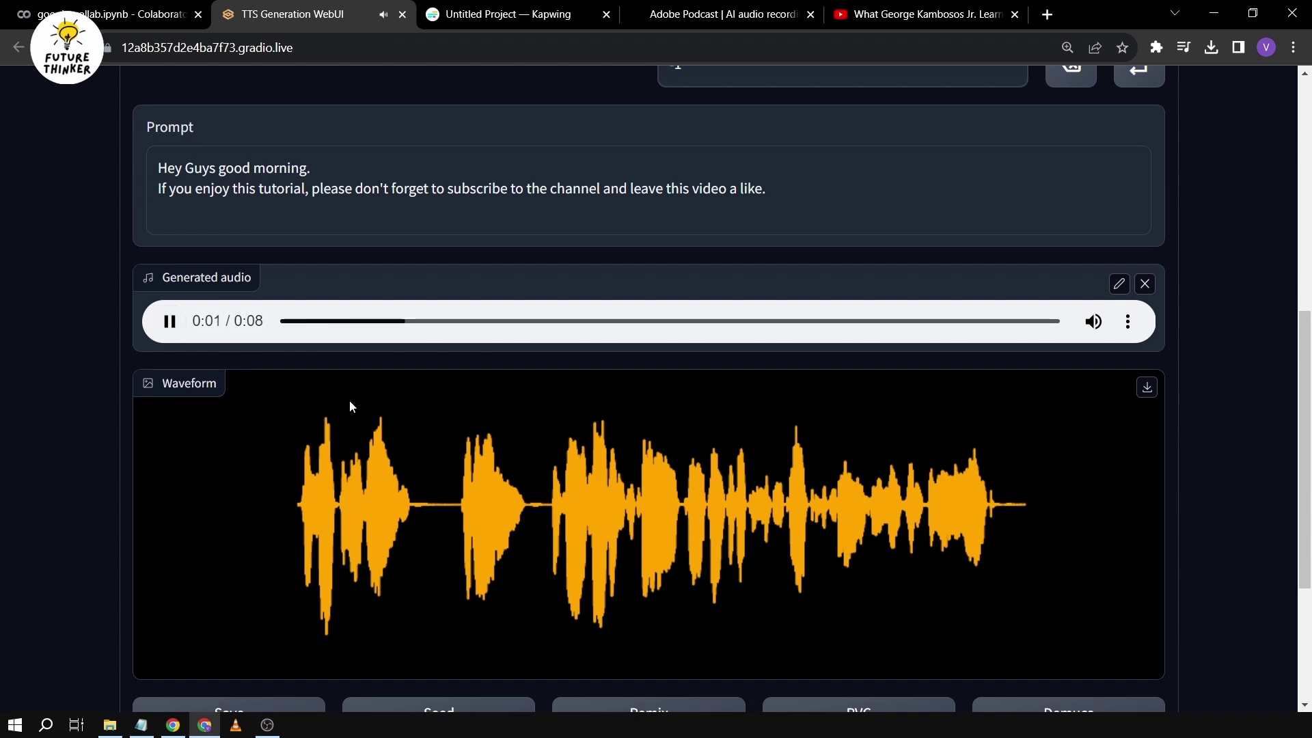
pyautogui.scroll(2, 394, 533)
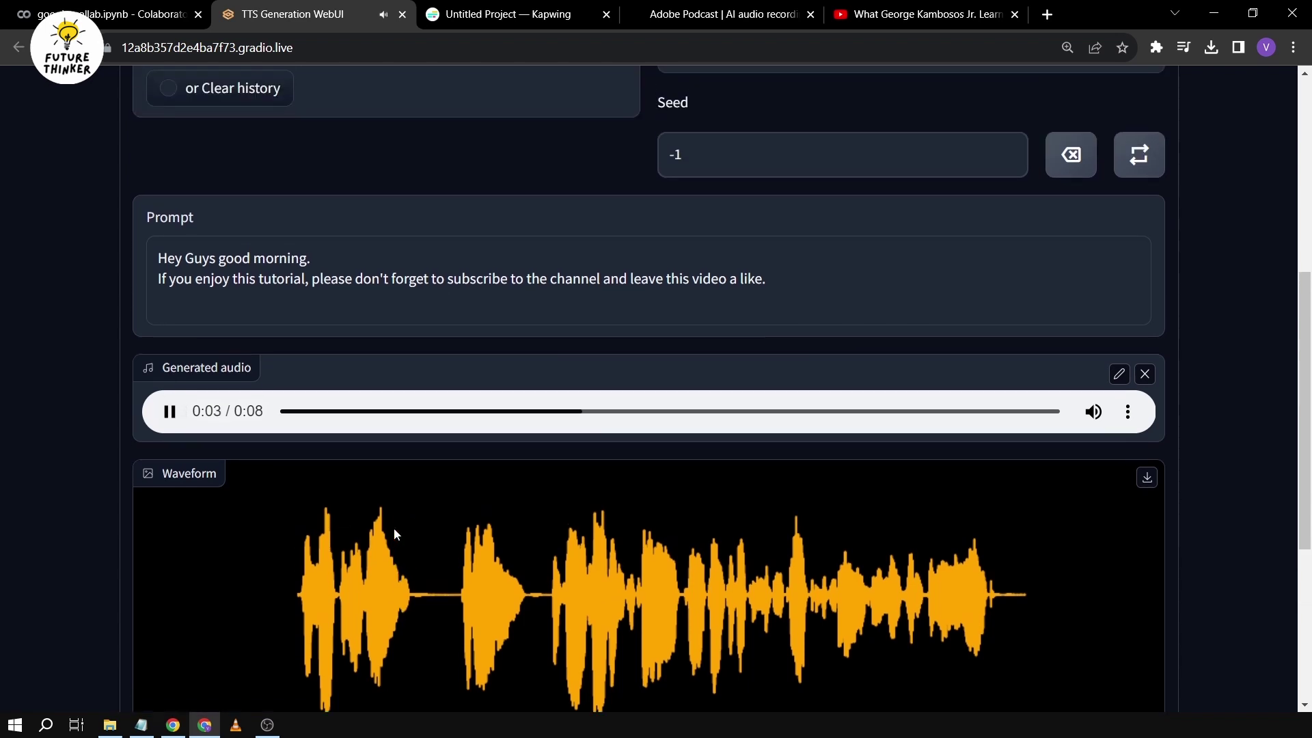
pyautogui.scroll(1, 393, 533)
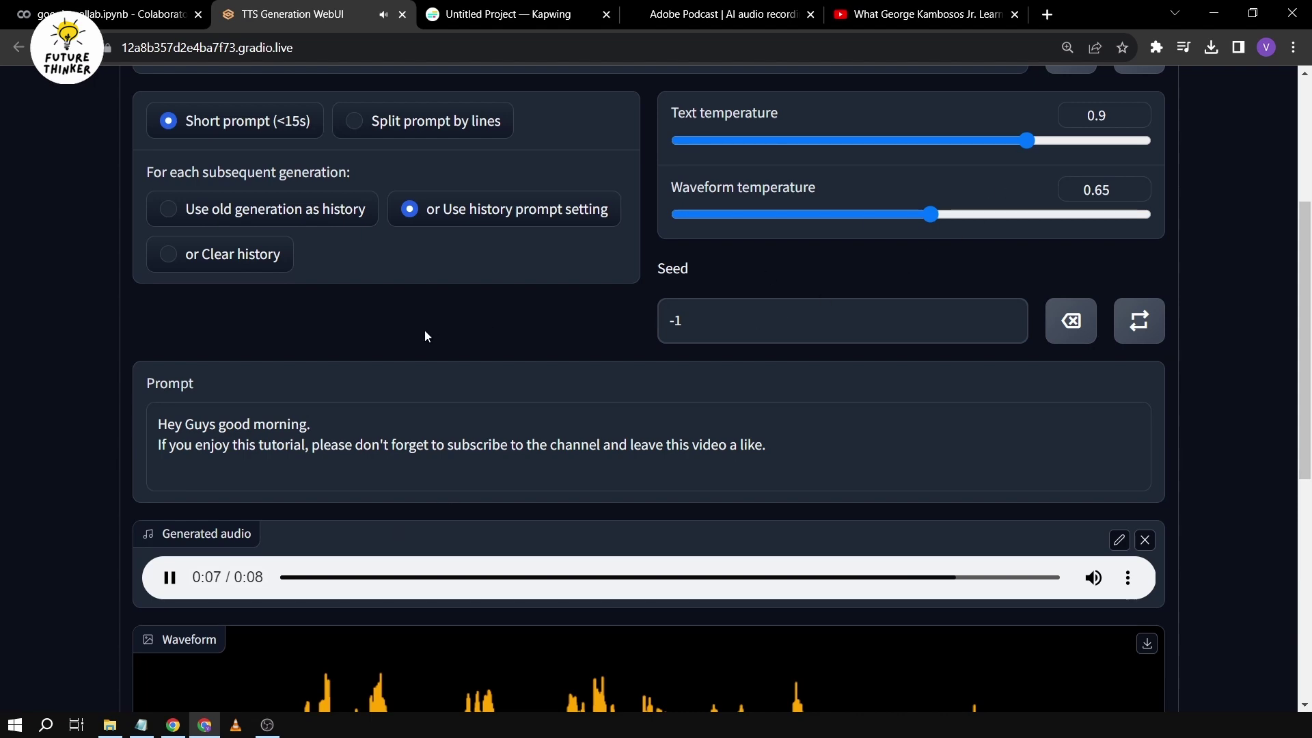
pyautogui.scroll(-6, 425, 339)
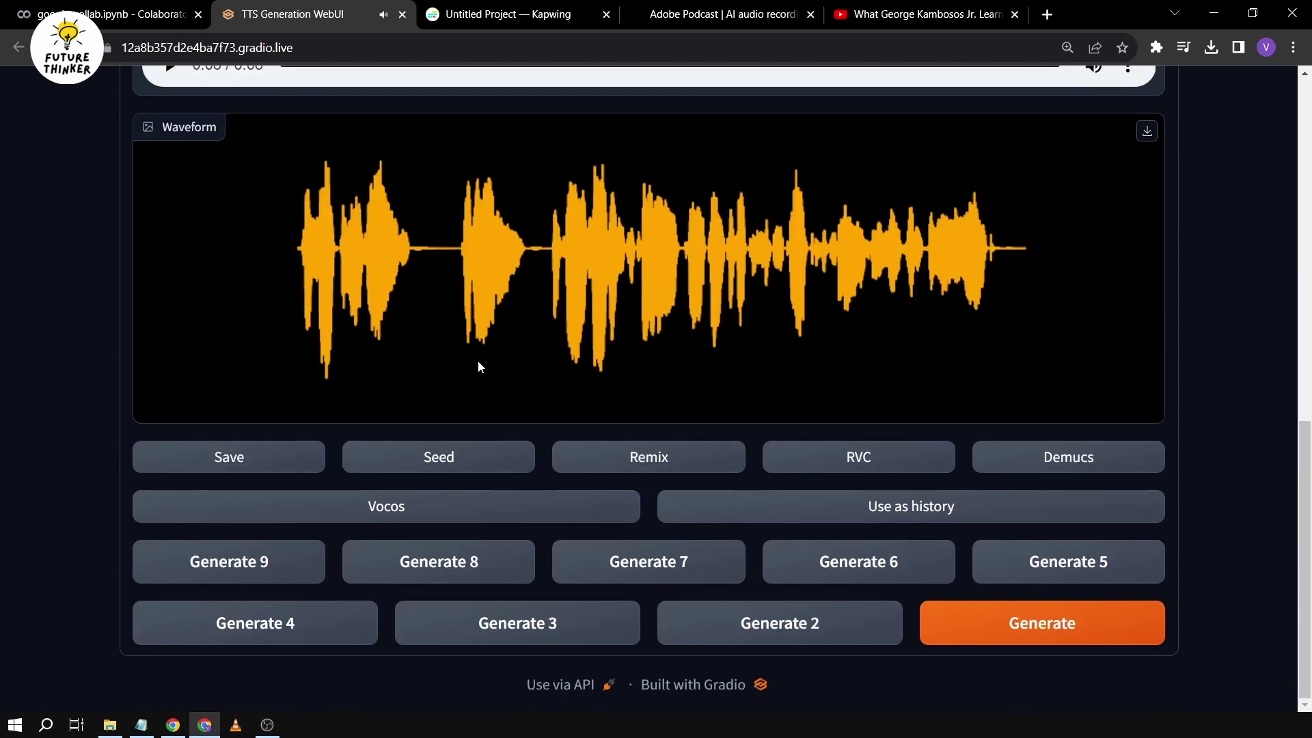
pyautogui.hotkey('alt', 'Tab')
pyautogui.hotkey('alt', 'Tab')
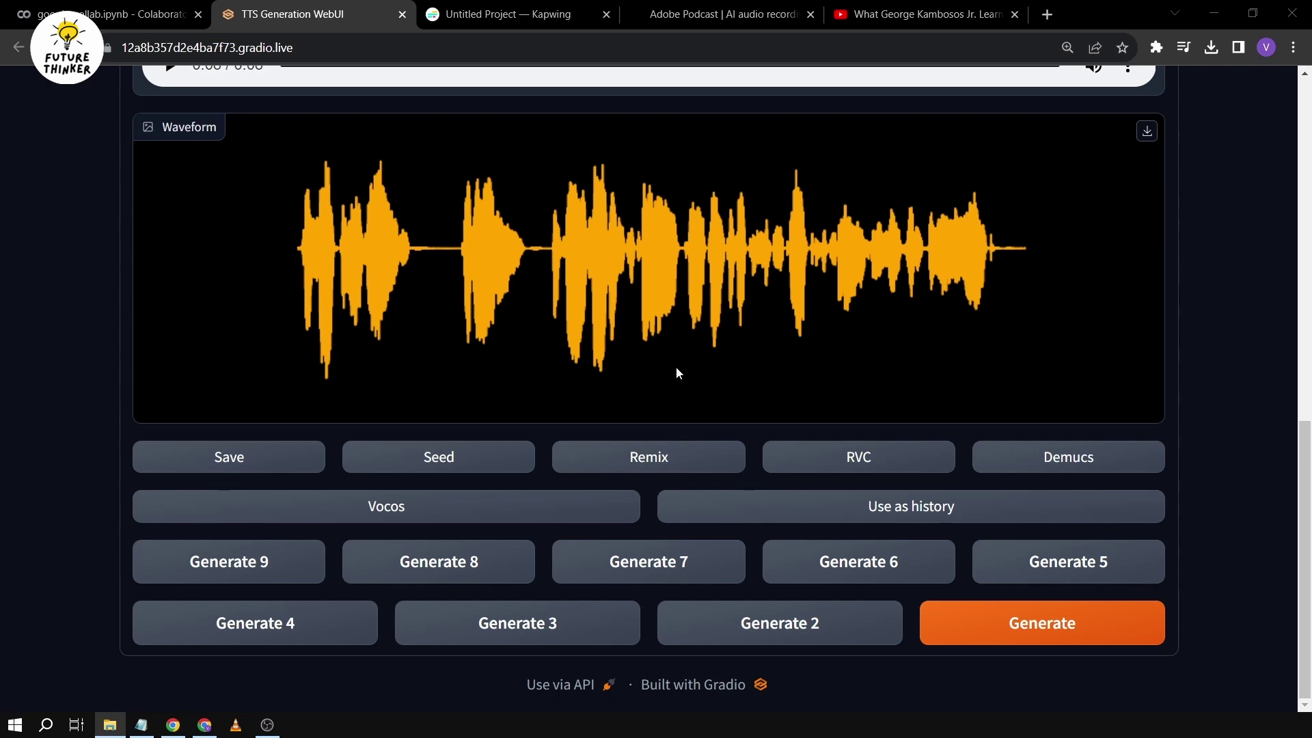
# Fill the Seed field with the seed of the last generation in place of the random -1
pyautogui.scroll(4, 674, 410)
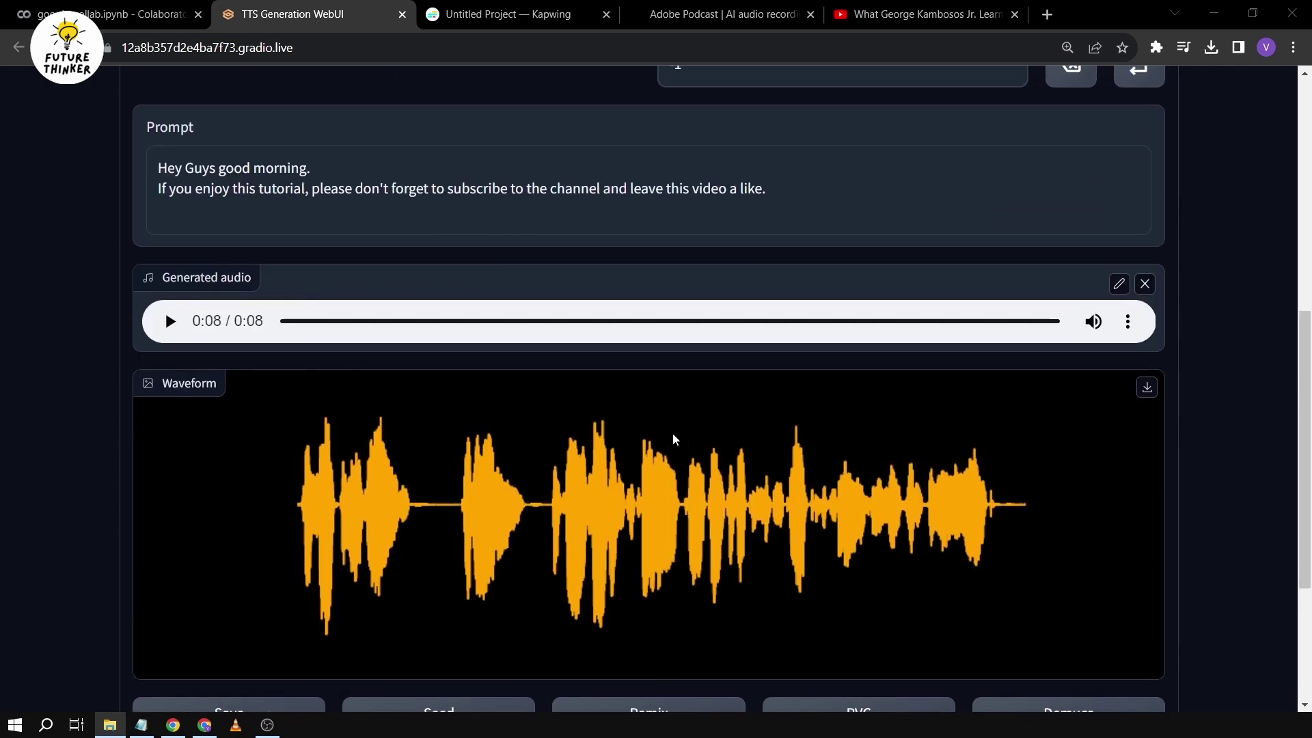
pyautogui.scroll(6, 672, 432)
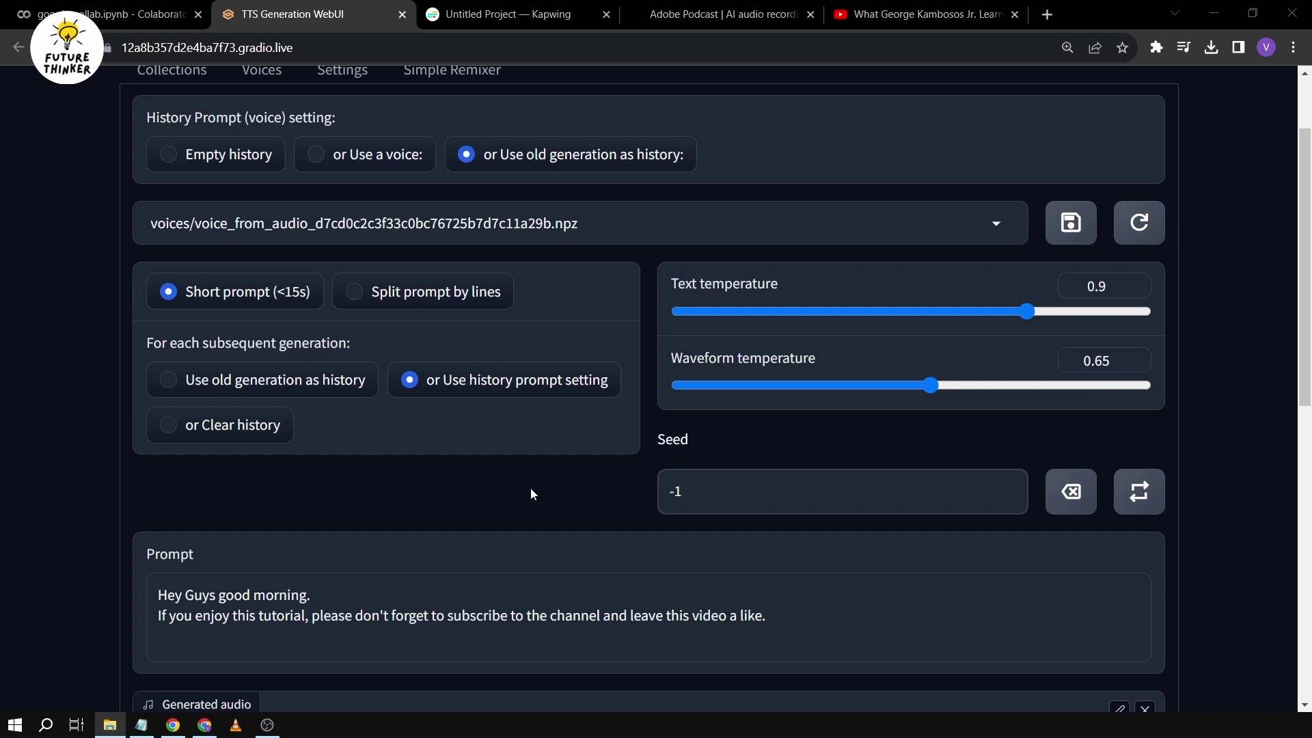
pyautogui.click(1137, 494)
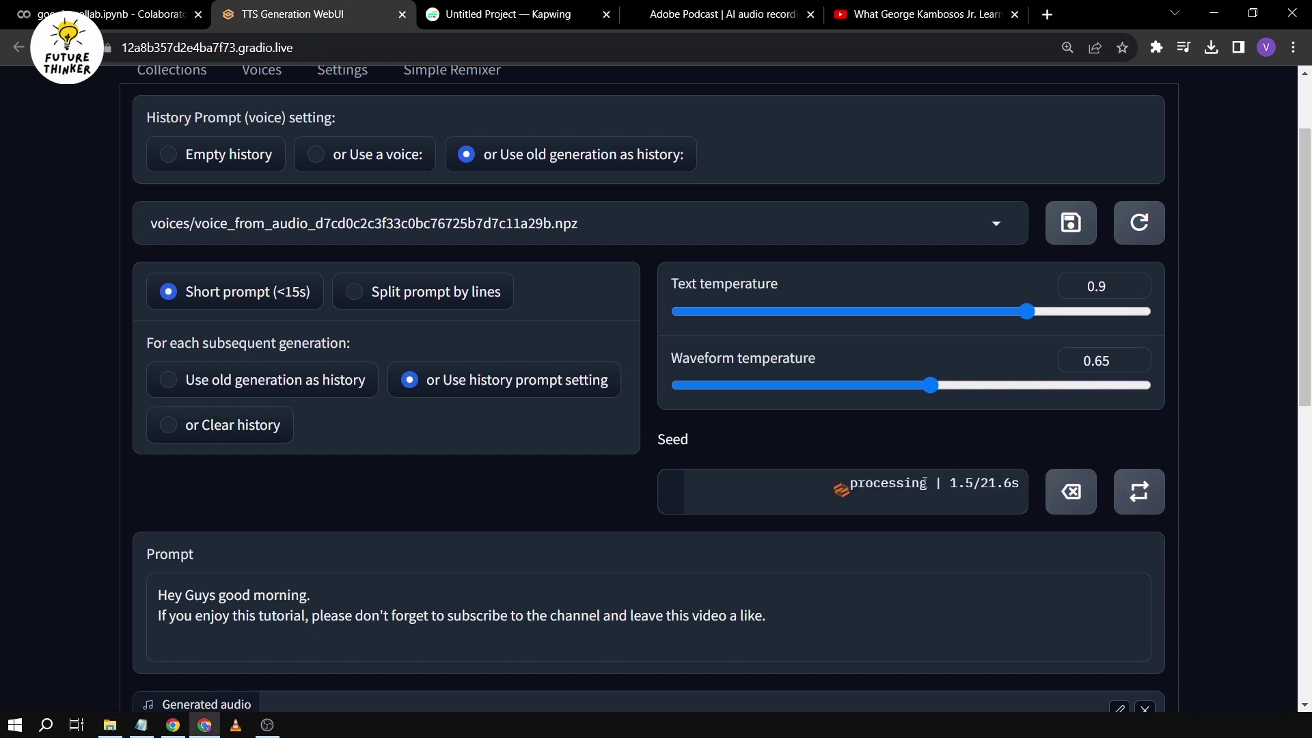
pyautogui.moveTo(738, 490); pyautogui.dragTo(571, 496)
pyautogui.click(552, 499)
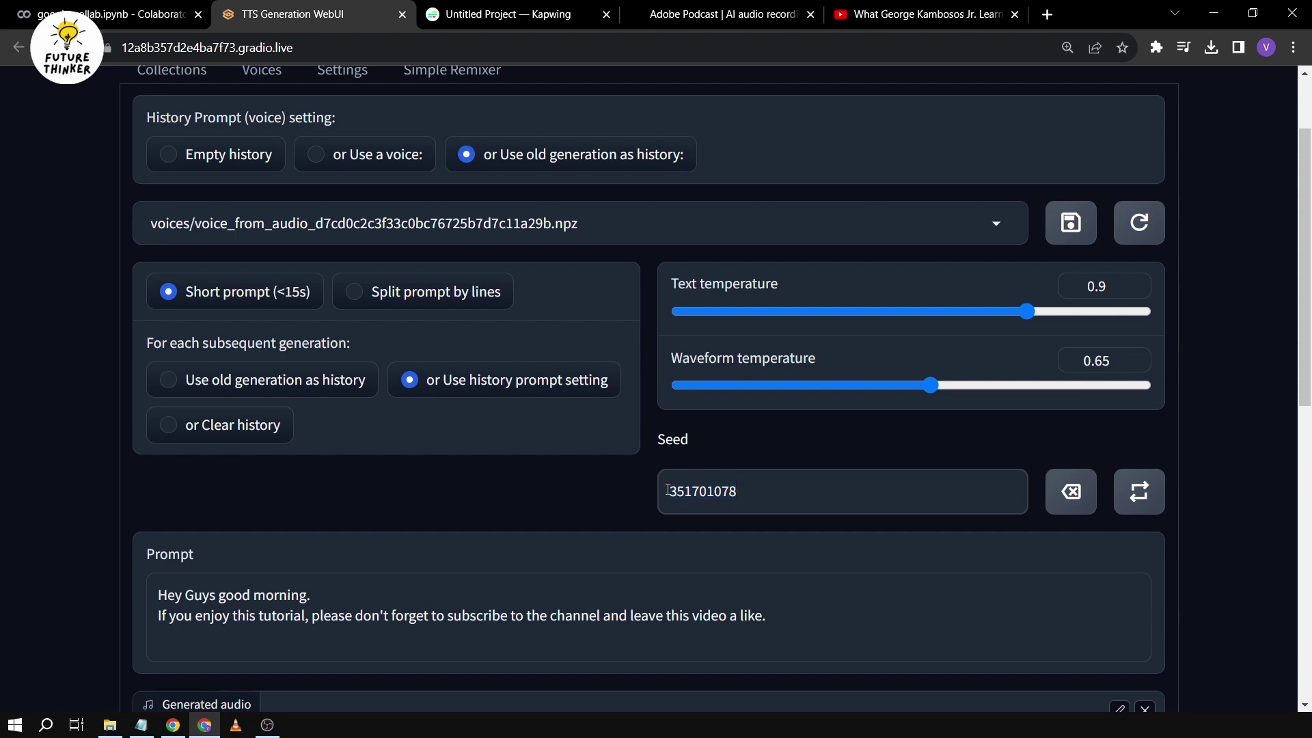